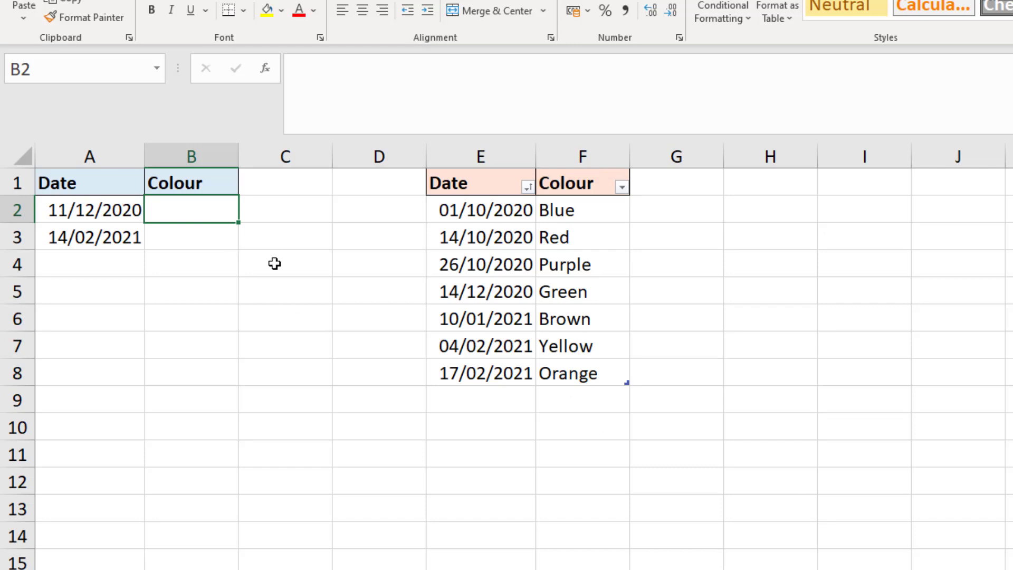
- Enter =VLOOKUP(A2,Colours,2,TRUE) in B2 and fill it to B3, giving Purple and Yellow
text(=vl)
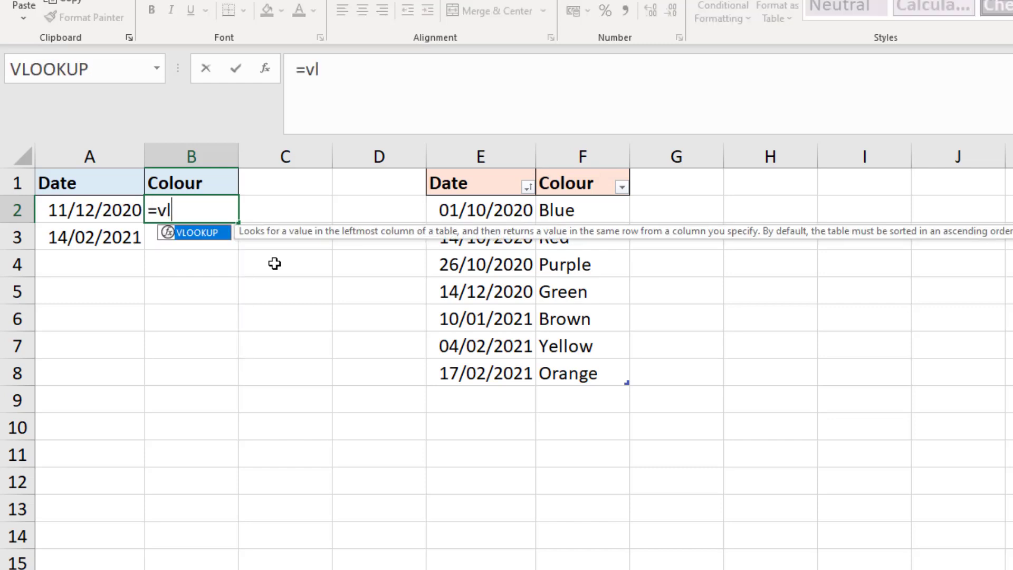
key(Tab)
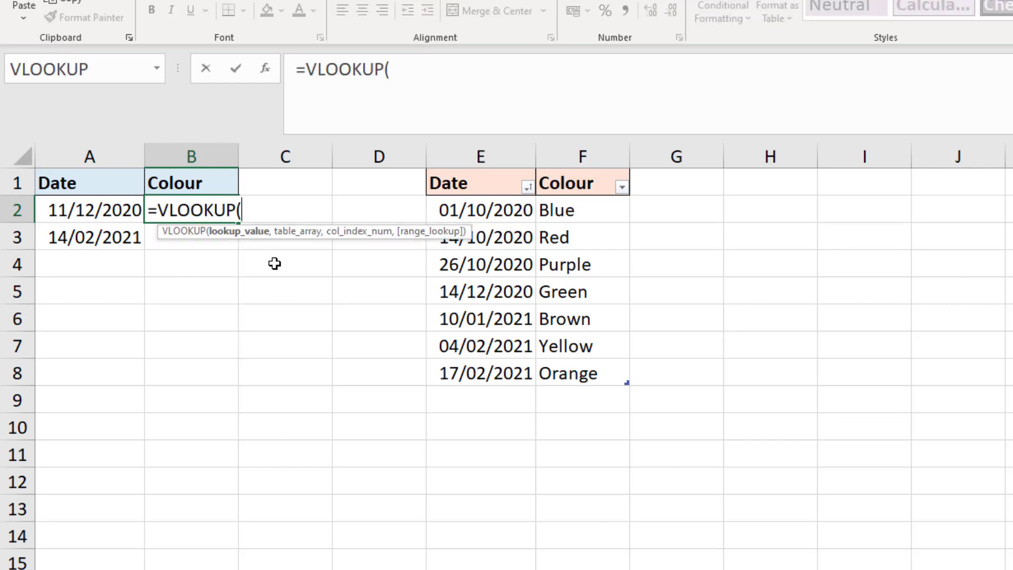
click(120, 213)
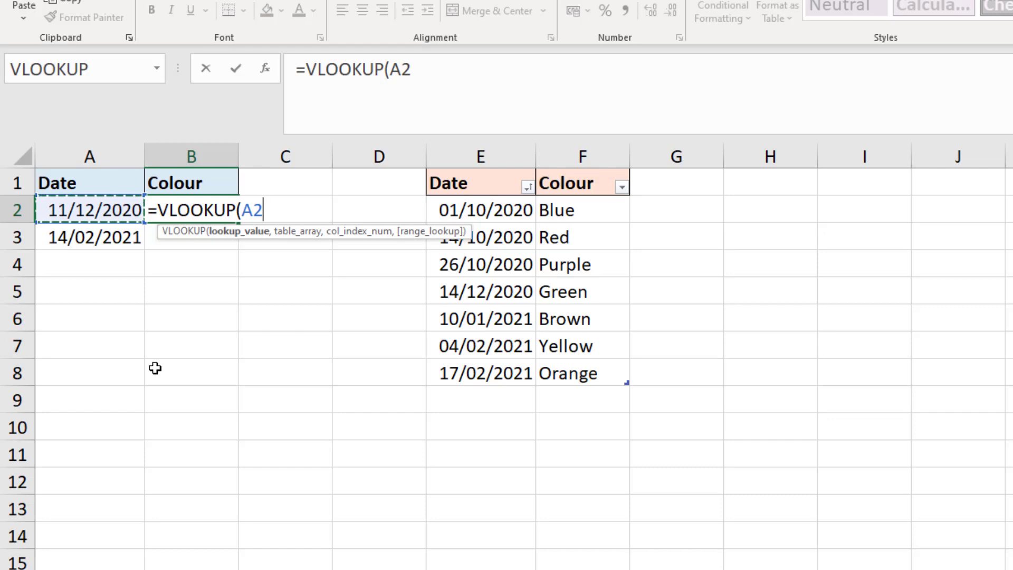
text(,)
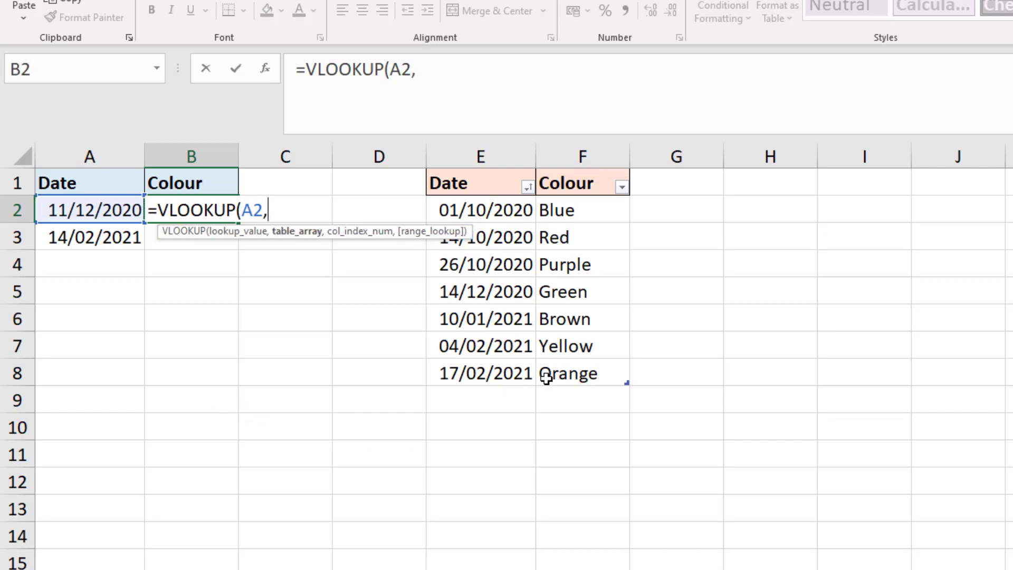
drag(552, 376, 483, 217)
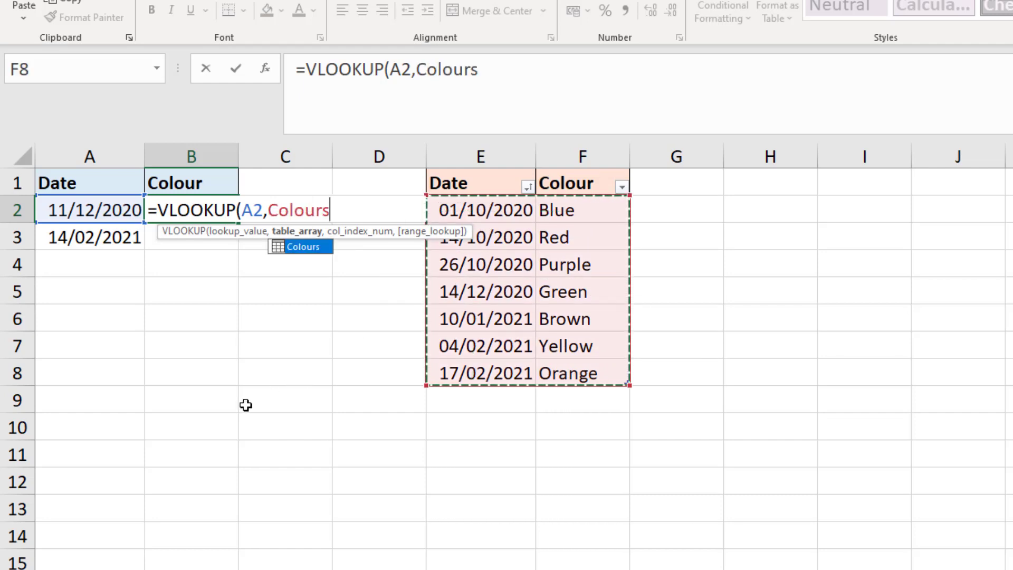
text(,2)
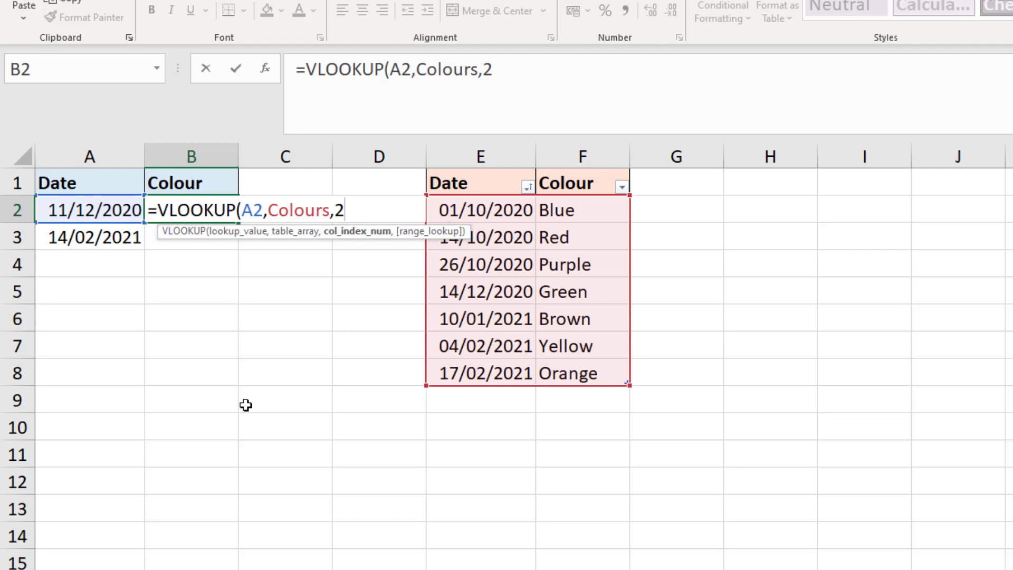
text(,)
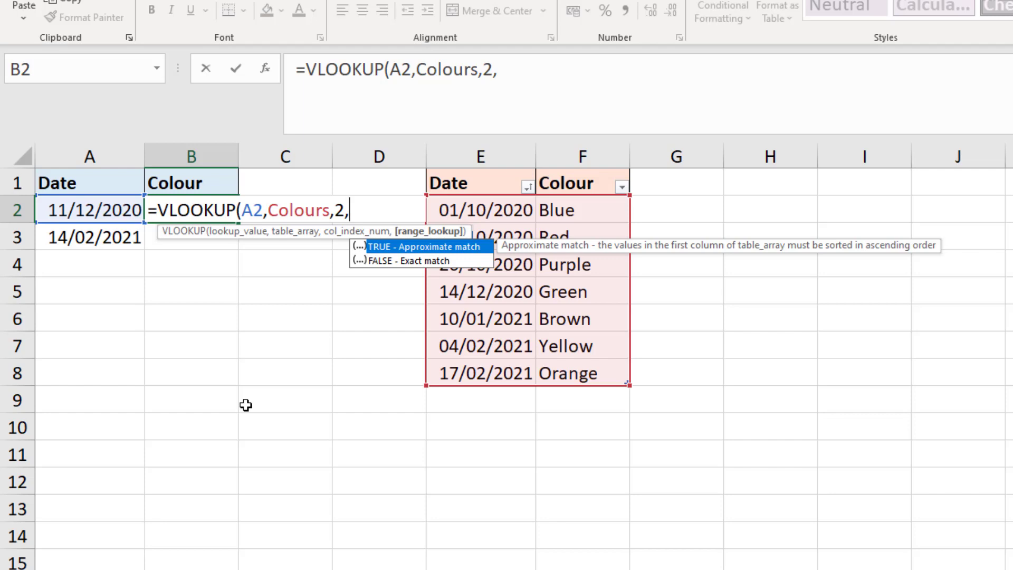
text(TRUE)
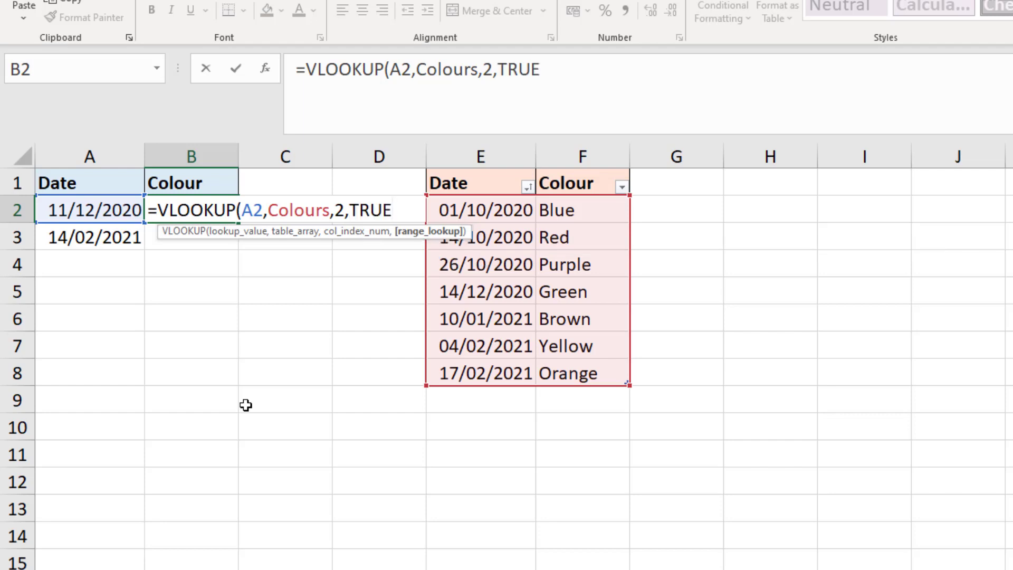
text())
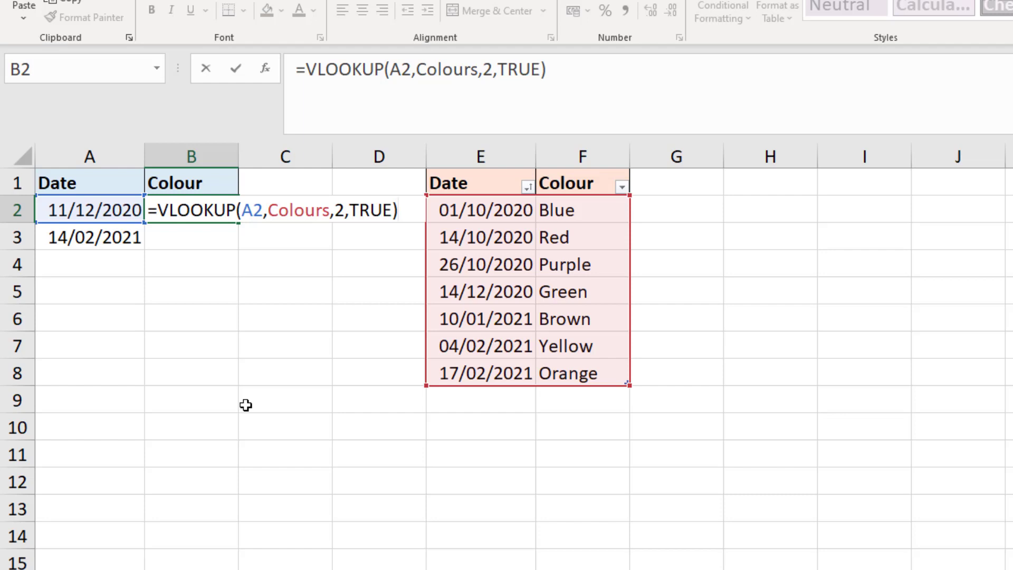
key(Return)
click(229, 217)
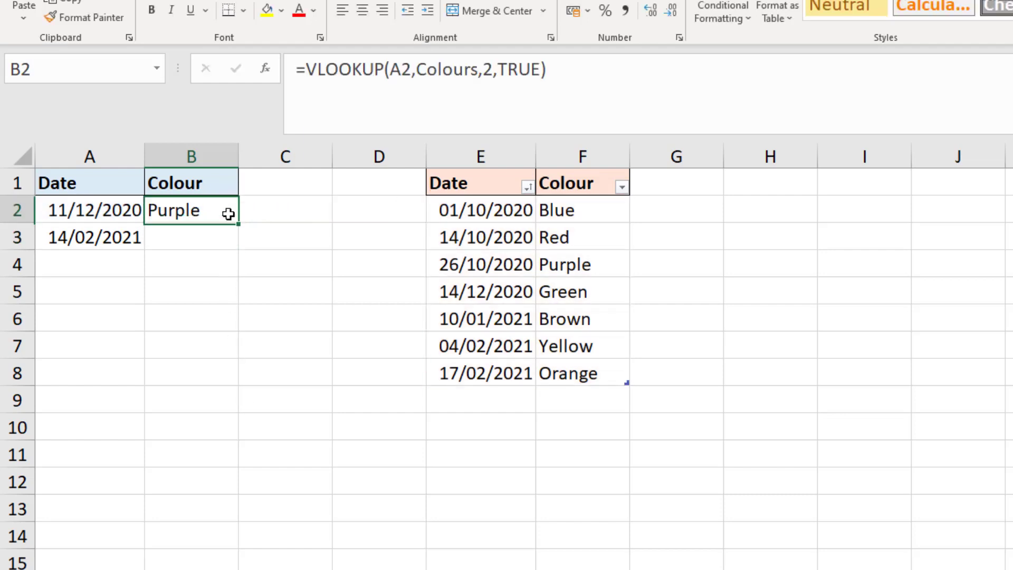
drag(238, 223, 240, 251)
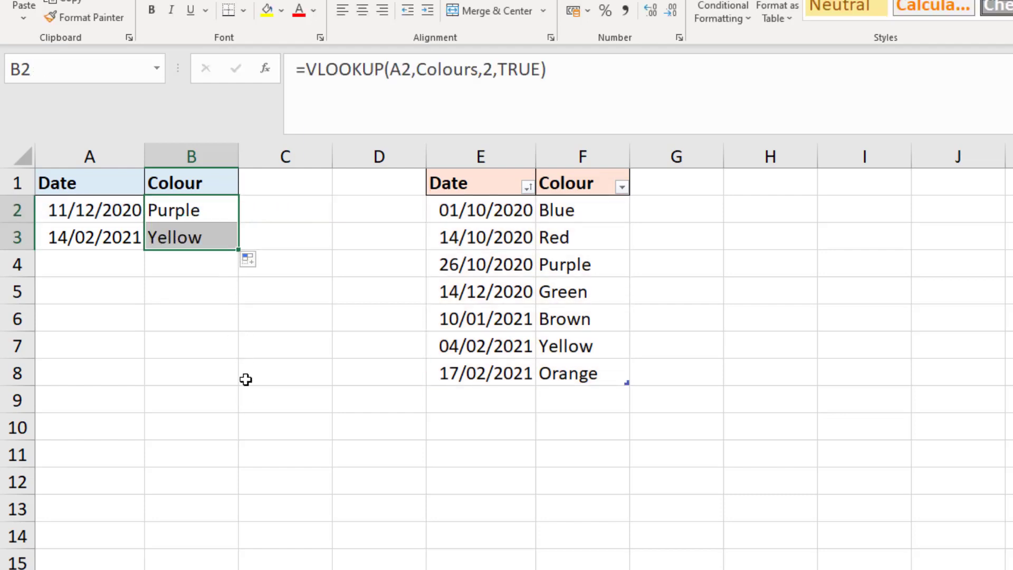
- Deselect the filled Colour results in B2:B3
click(312, 364)
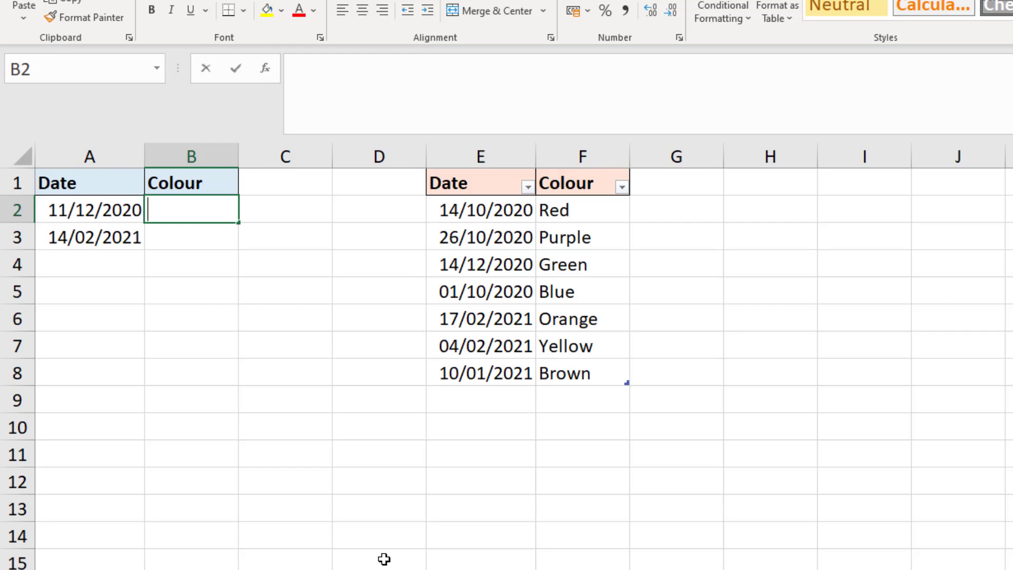
text(=xl)
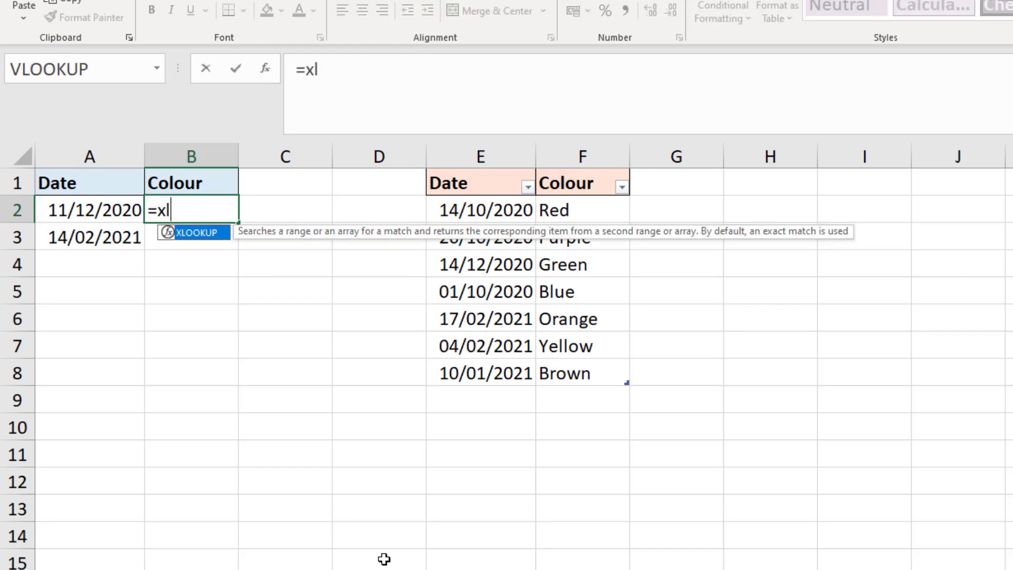
key(Tab)
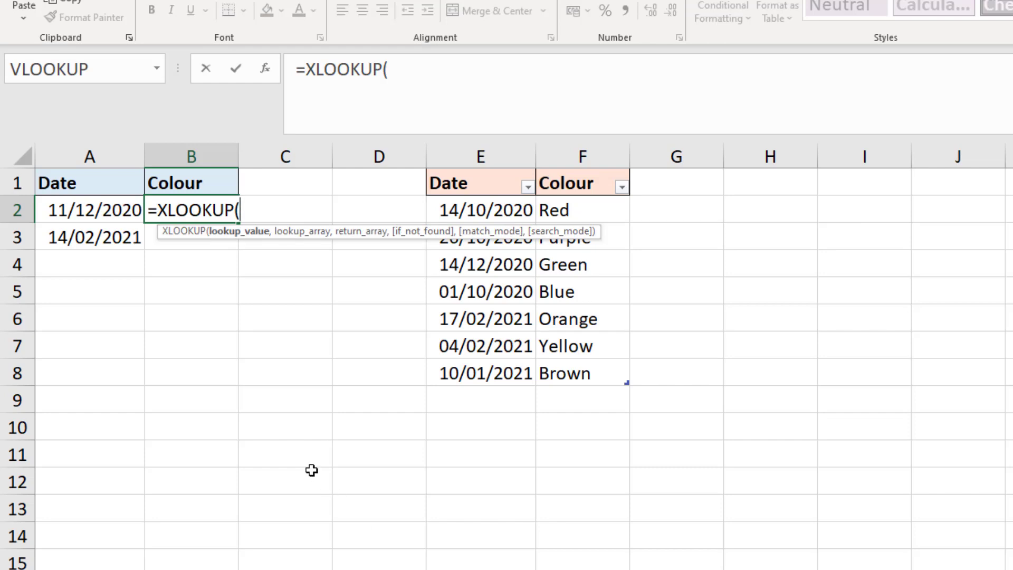
click(111, 210)
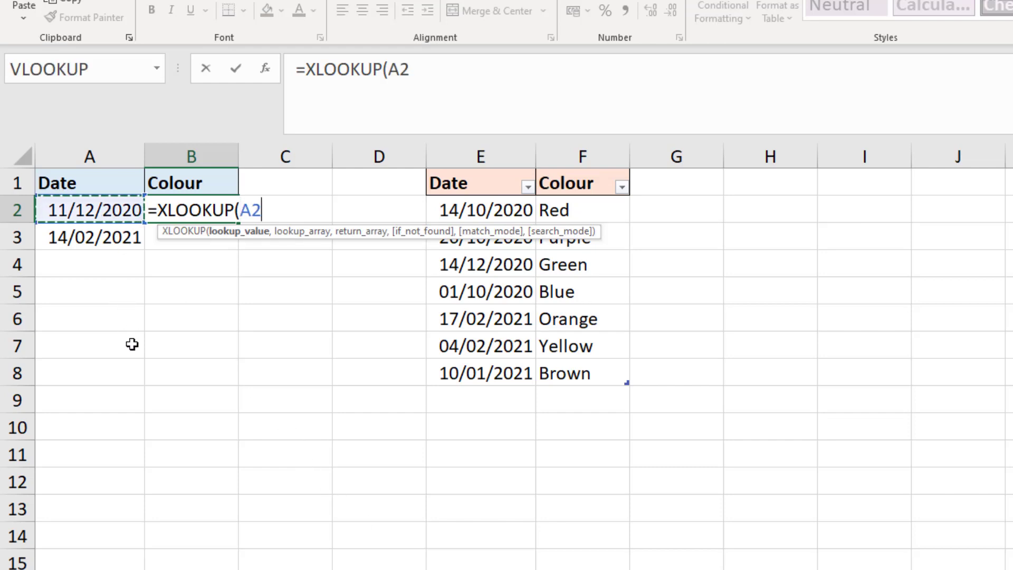
text(,)
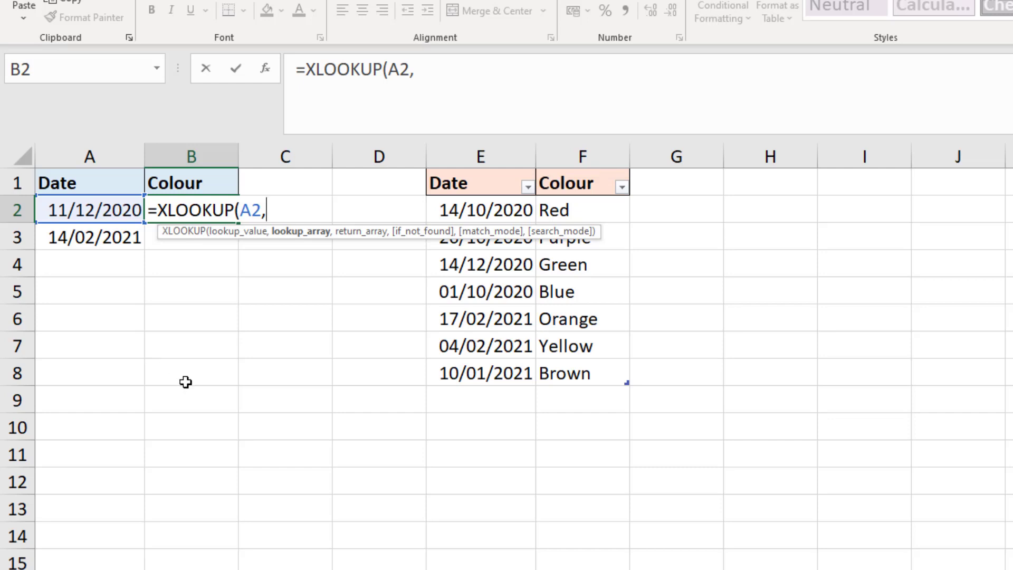
drag(474, 380, 481, 214)
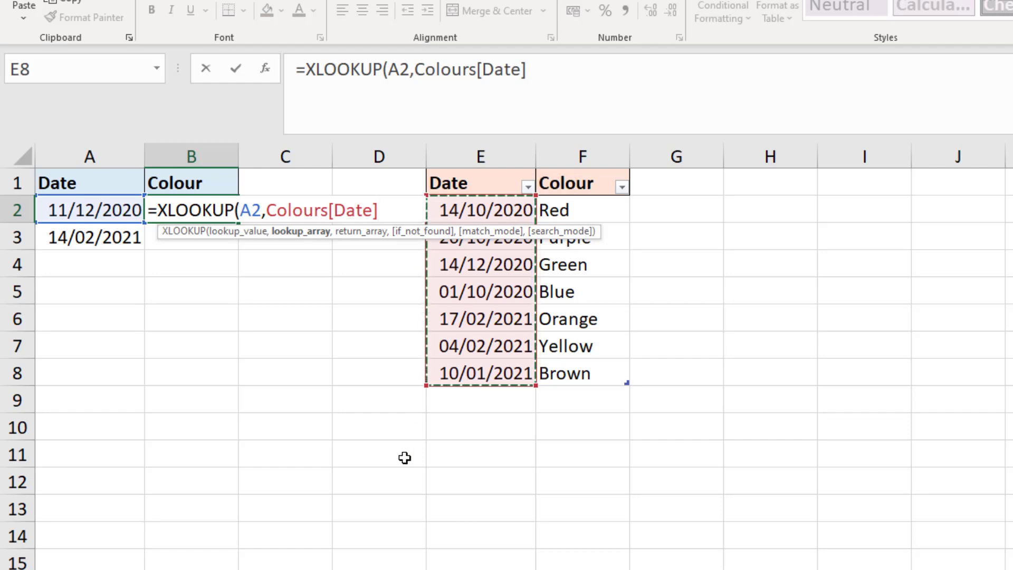
text(,)
drag(589, 384, 593, 207)
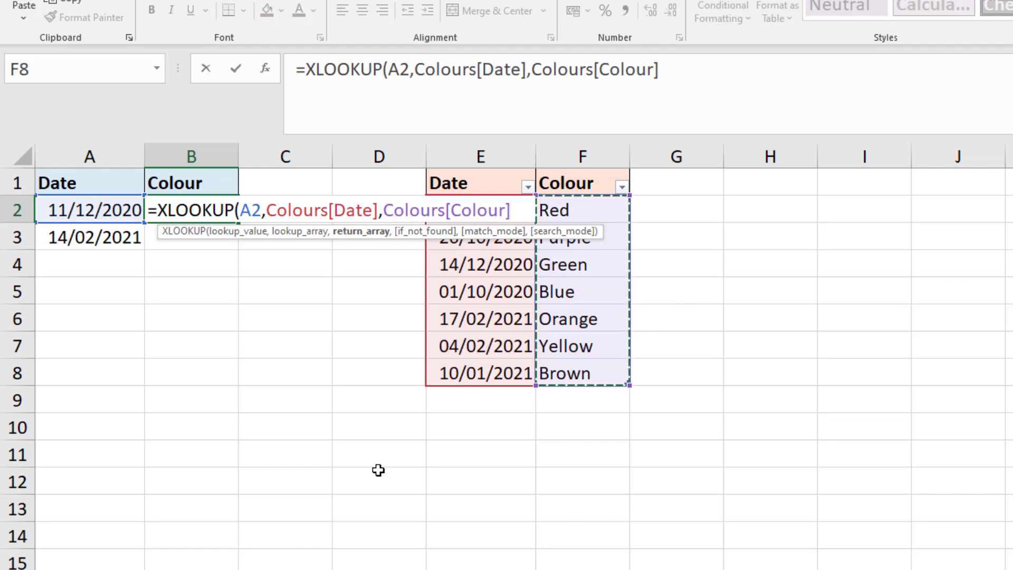
text(,)
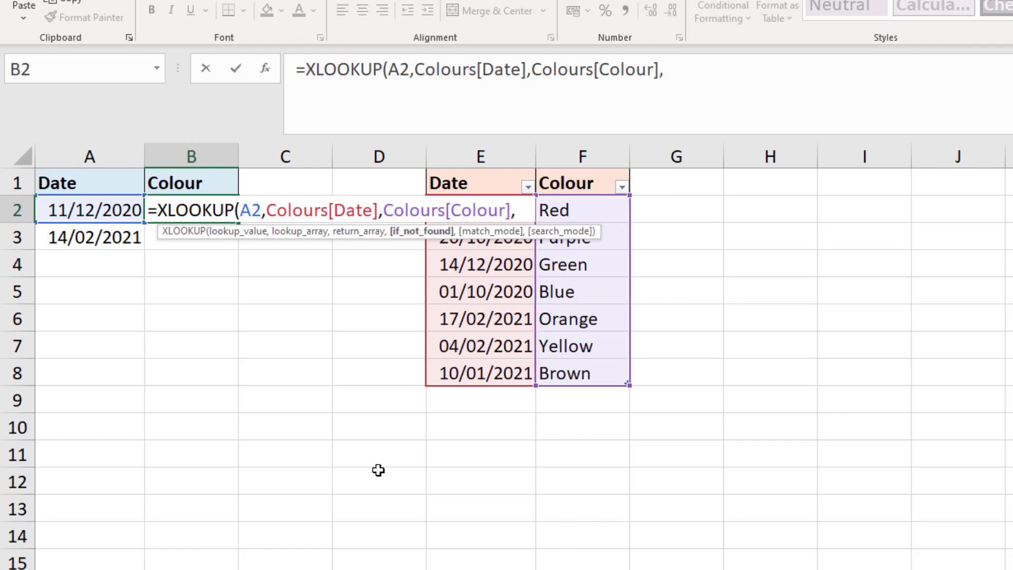
text(,)
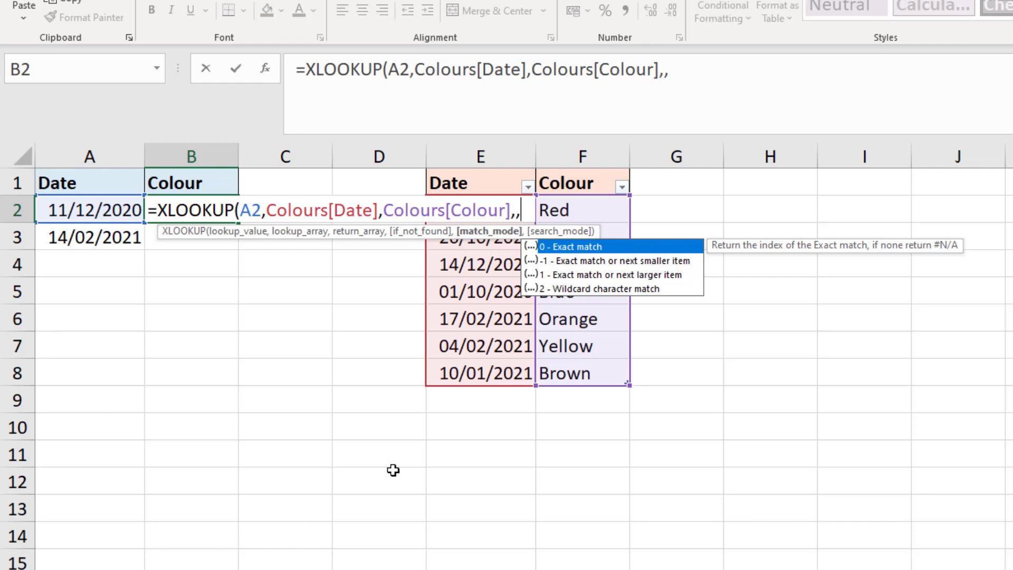
key(Down)
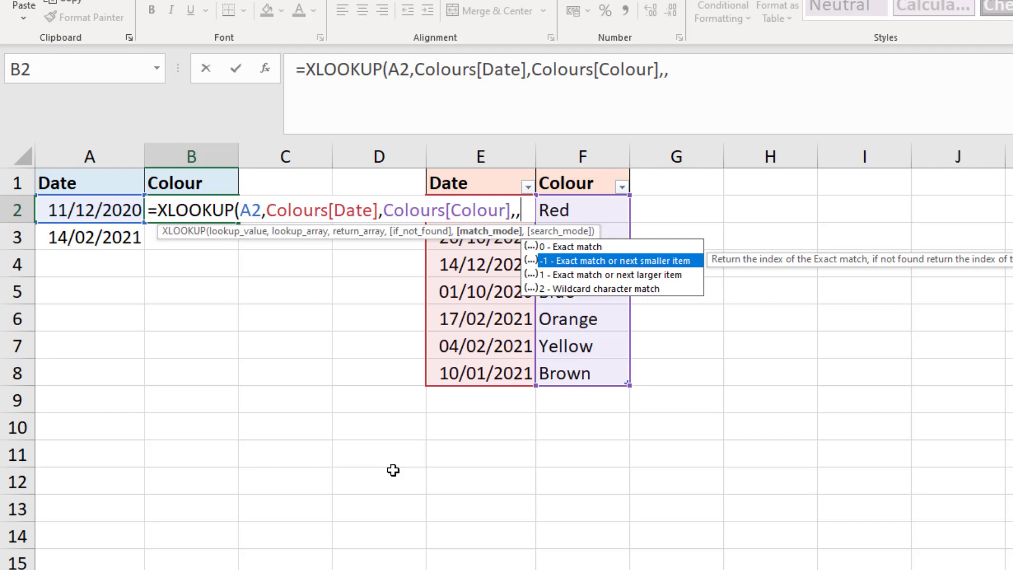
key(Tab)
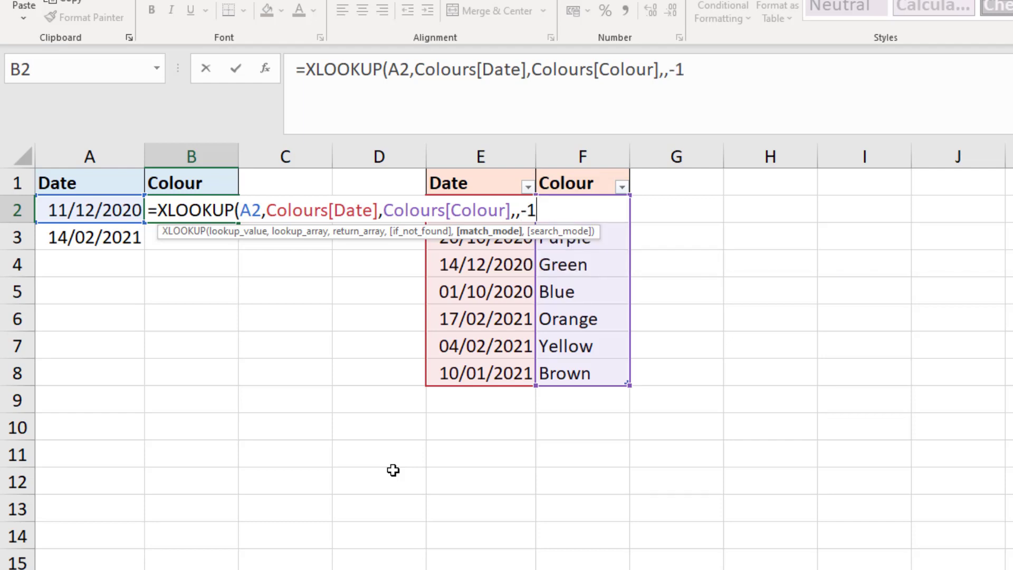
text())
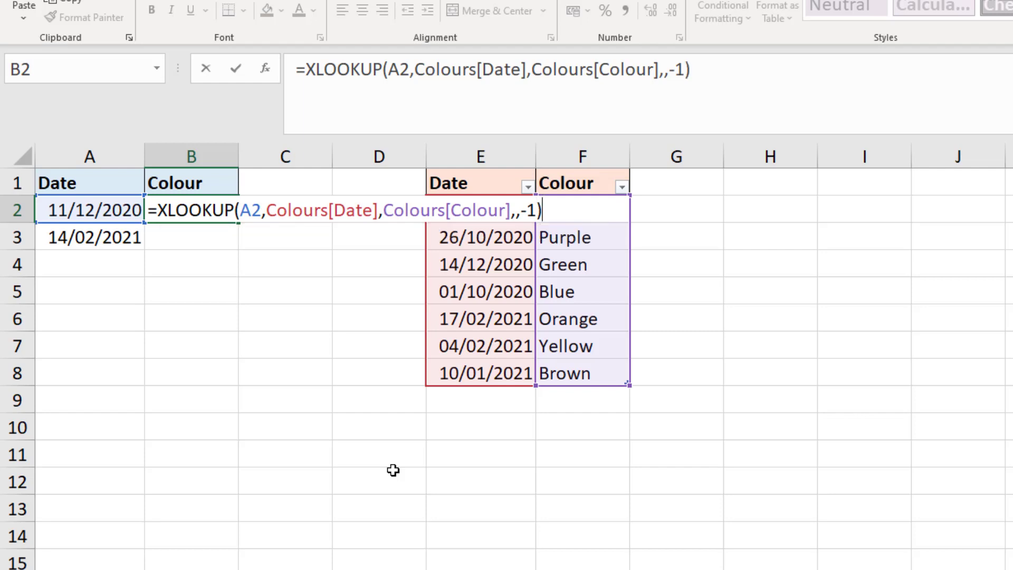
key(Return)
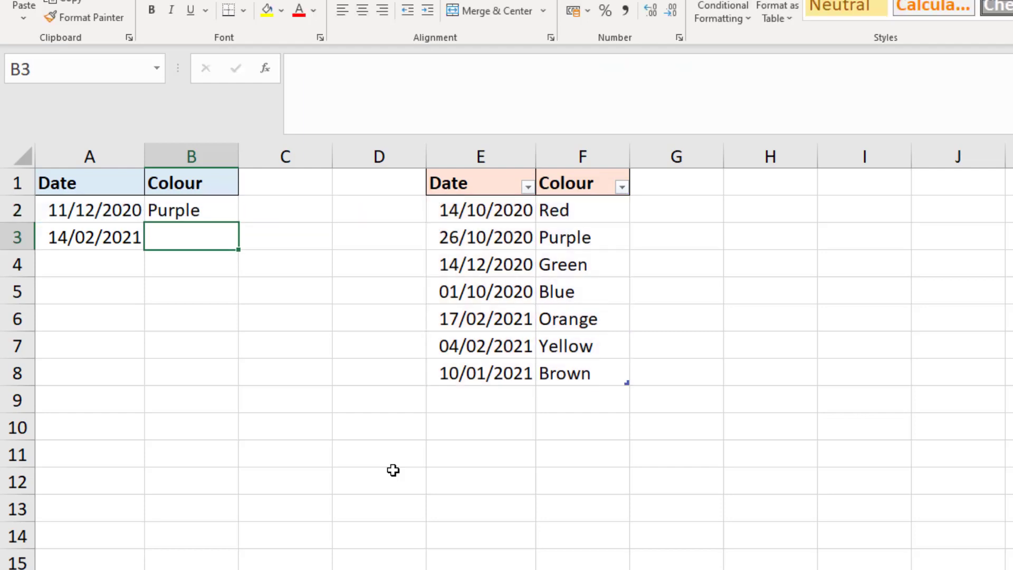
click(211, 212)
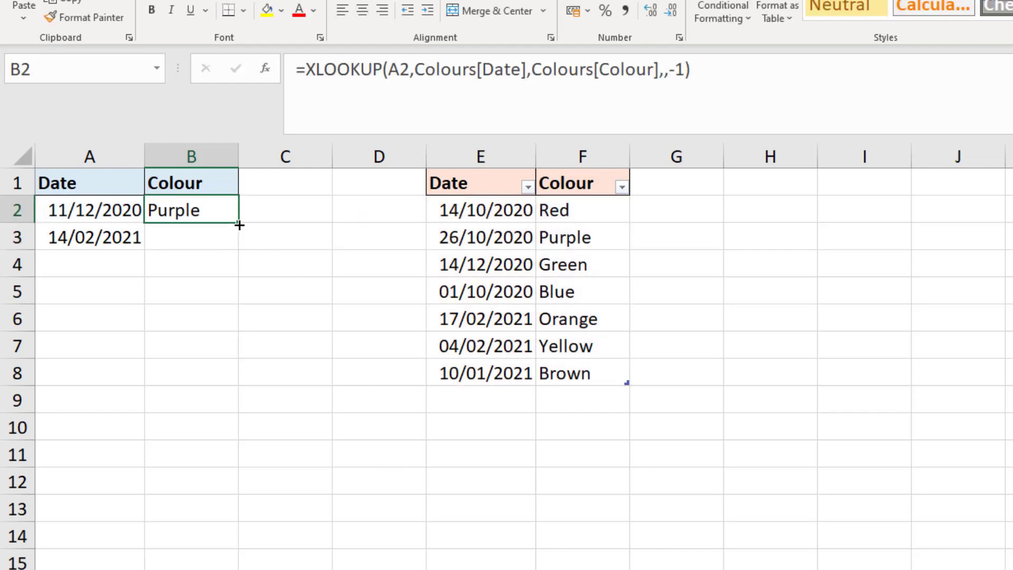
double_click(239, 225)
click(242, 294)
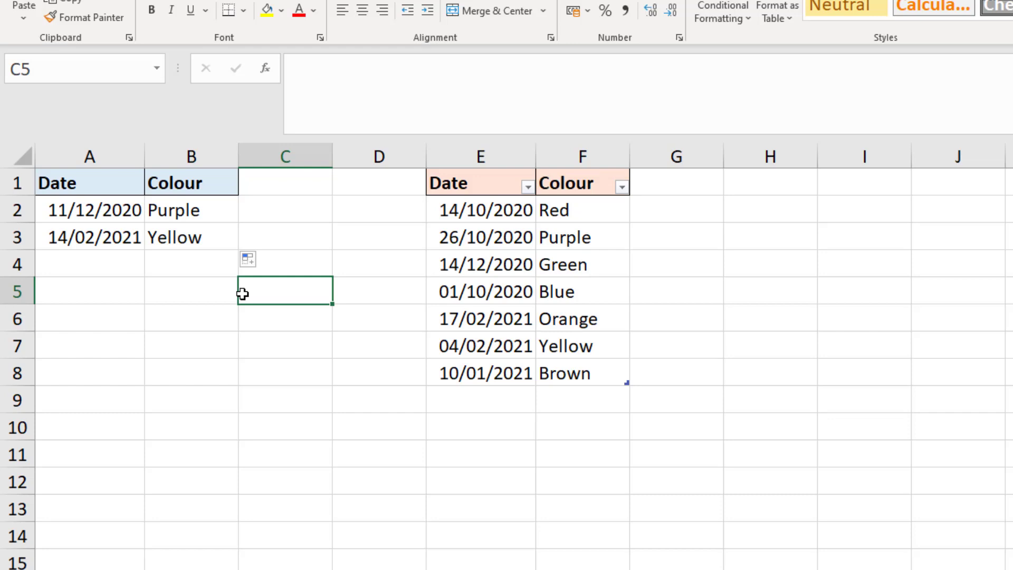
- Switch to the worksheet holding the dated product rows and the Rates table
click(205, 316)
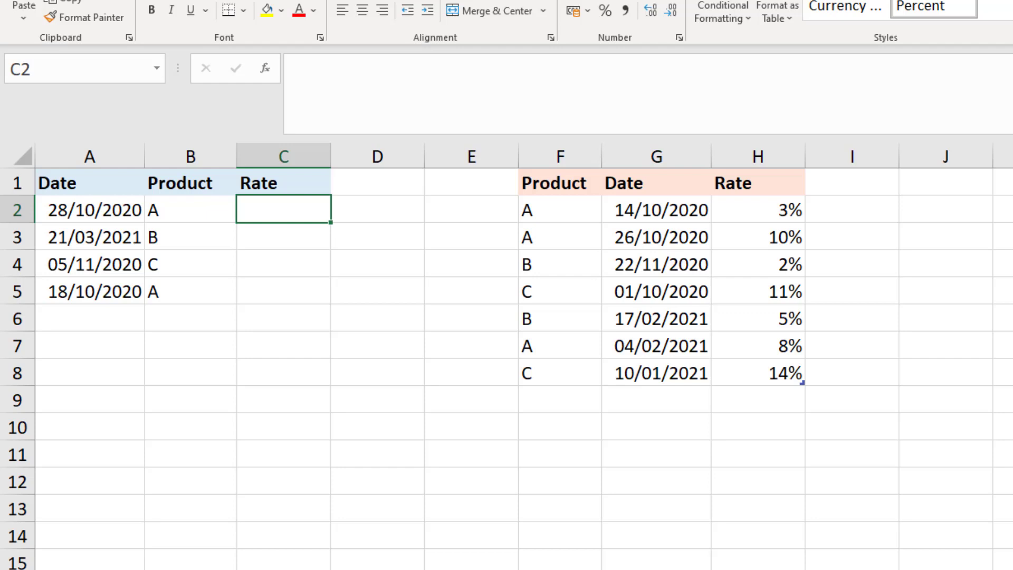
- In C2 begin =INDEX(Rates[Rate], using the Rates table's Rate column as the array
text(=in)
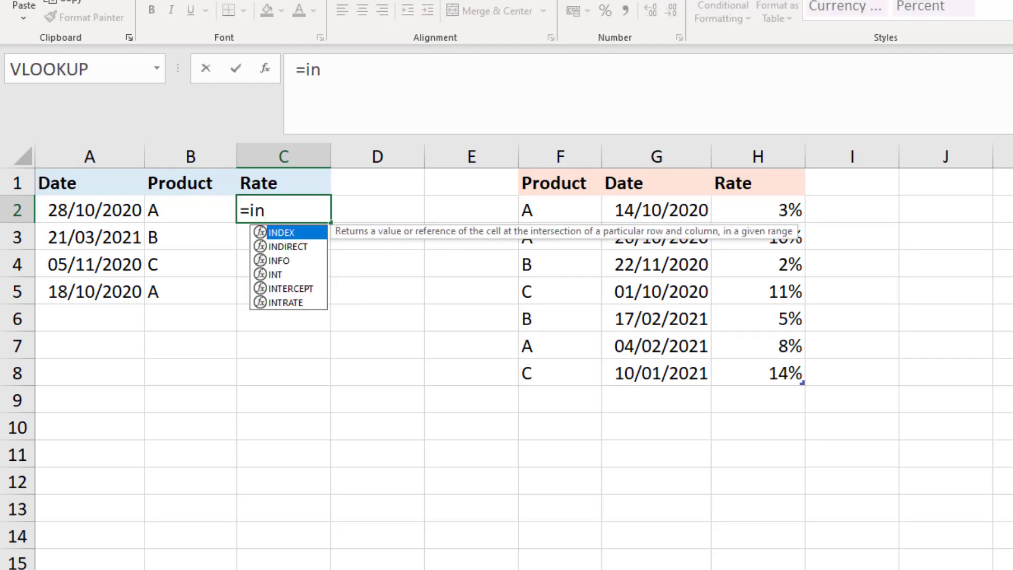
key(Tab)
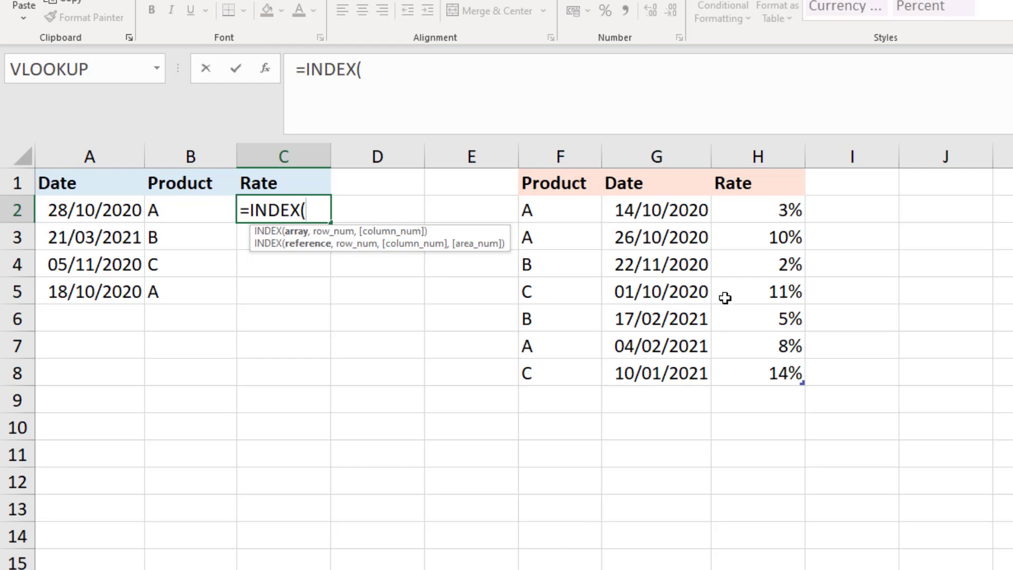
drag(756, 217, 759, 357)
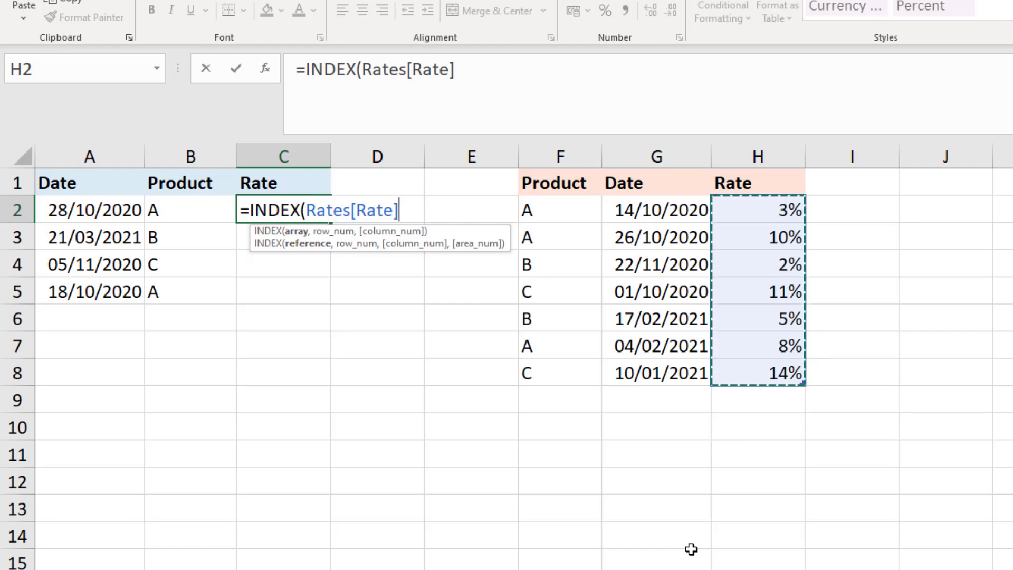
text(,)
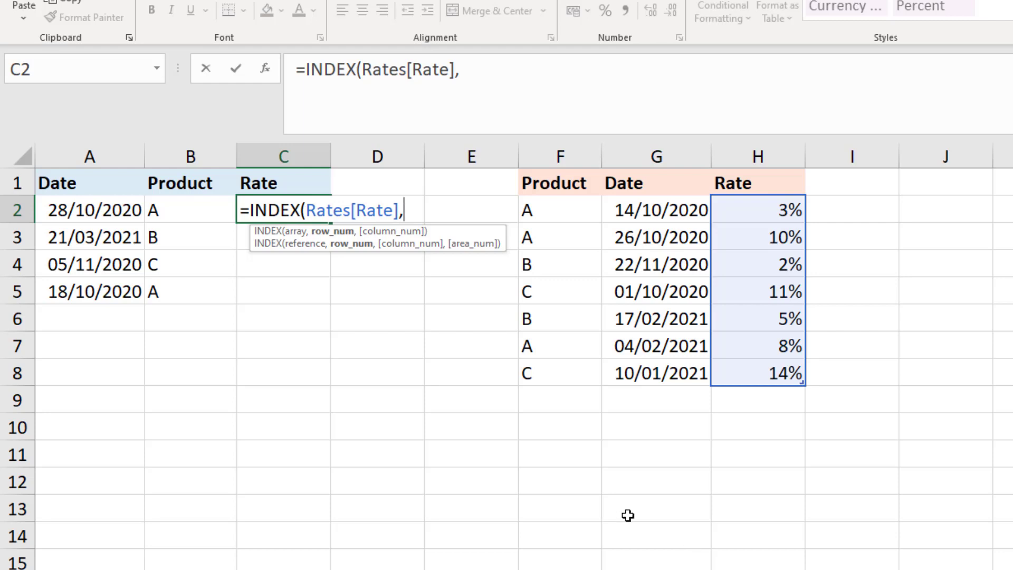
- On a new formula line, start MAXIFS with the Rates Date column as the max range
click(471, 87)
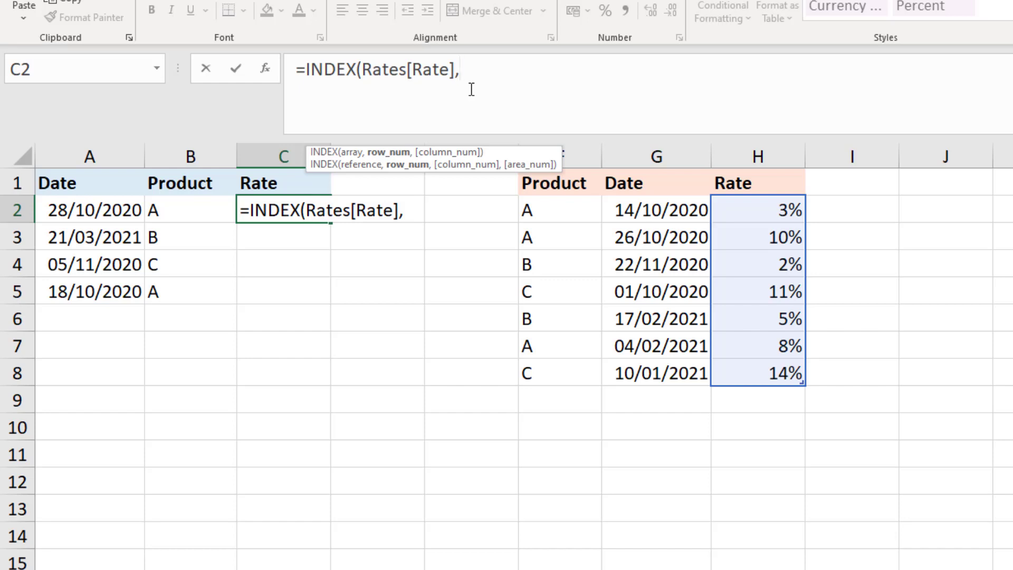
key(alt+Return)
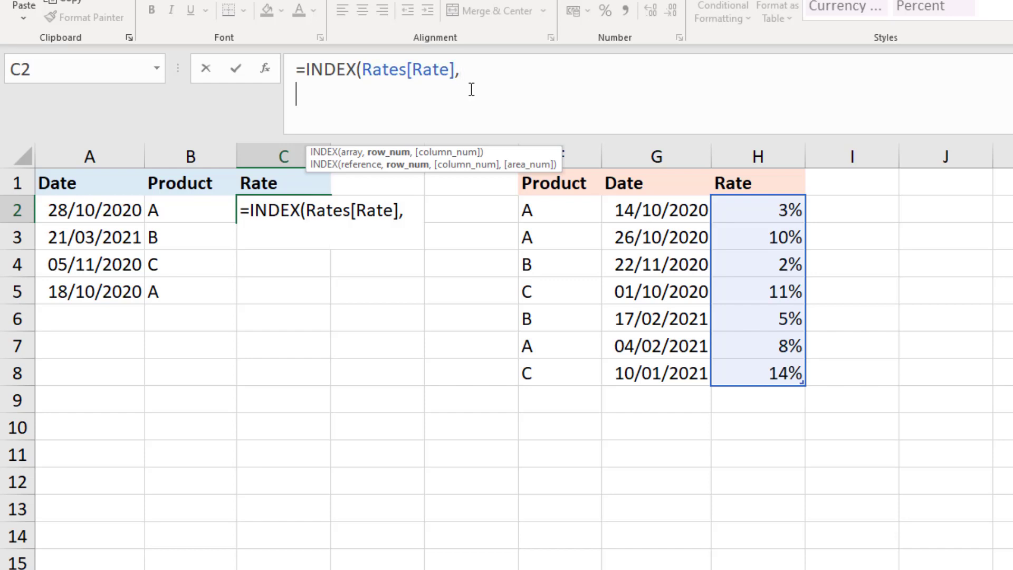
text(max)
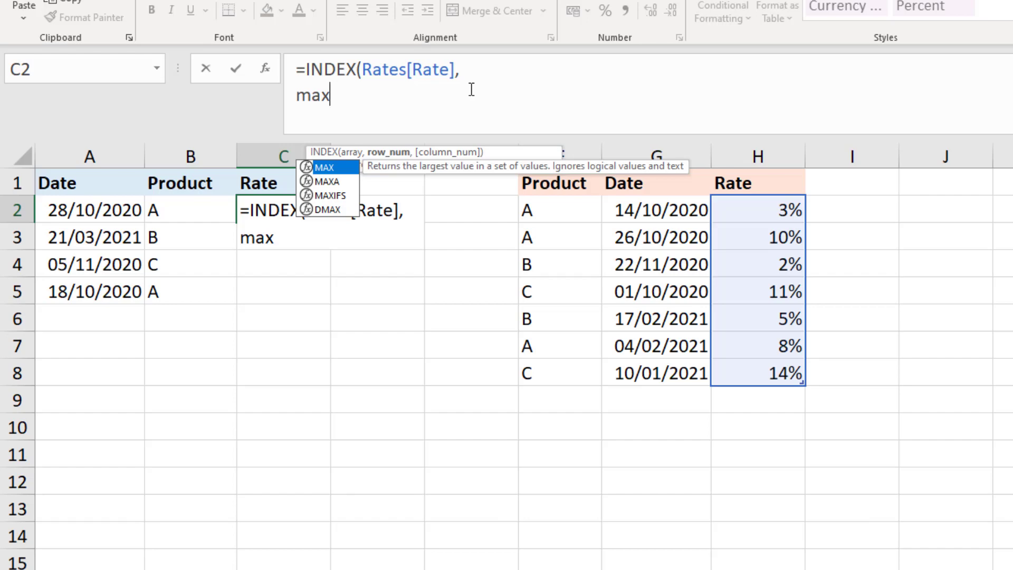
key(Down)
key(Down)
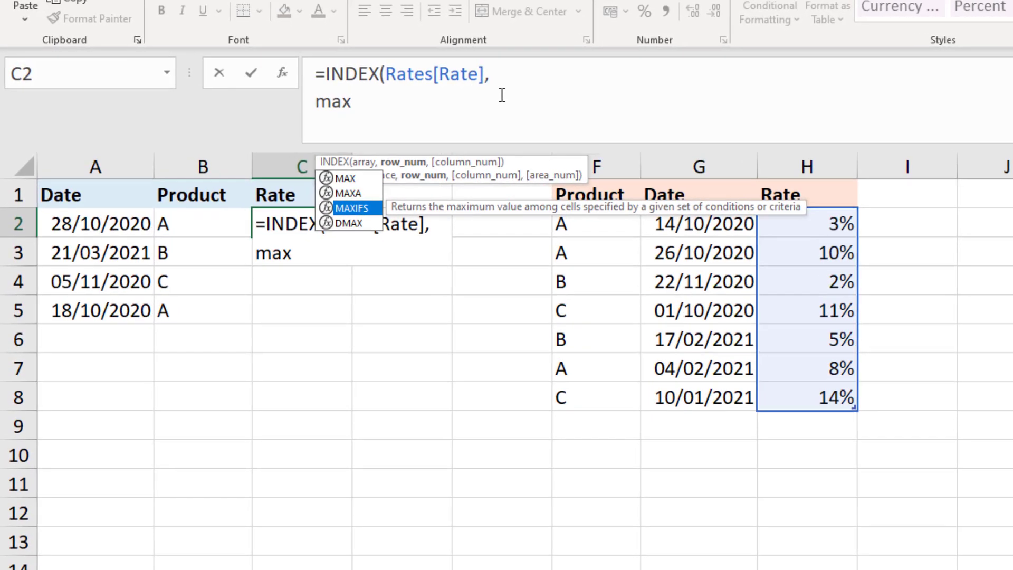
key(Tab)
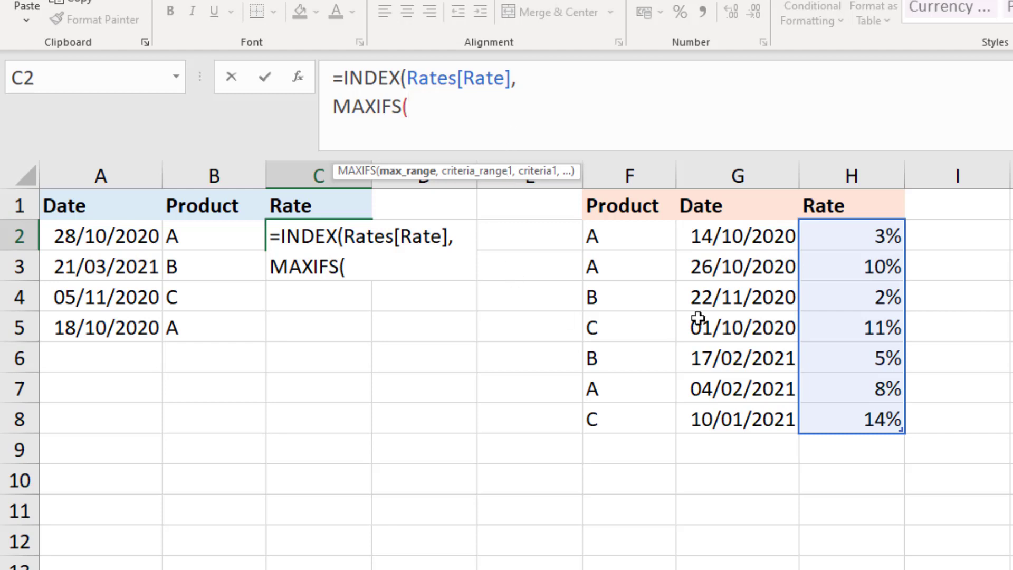
drag(723, 235, 707, 422)
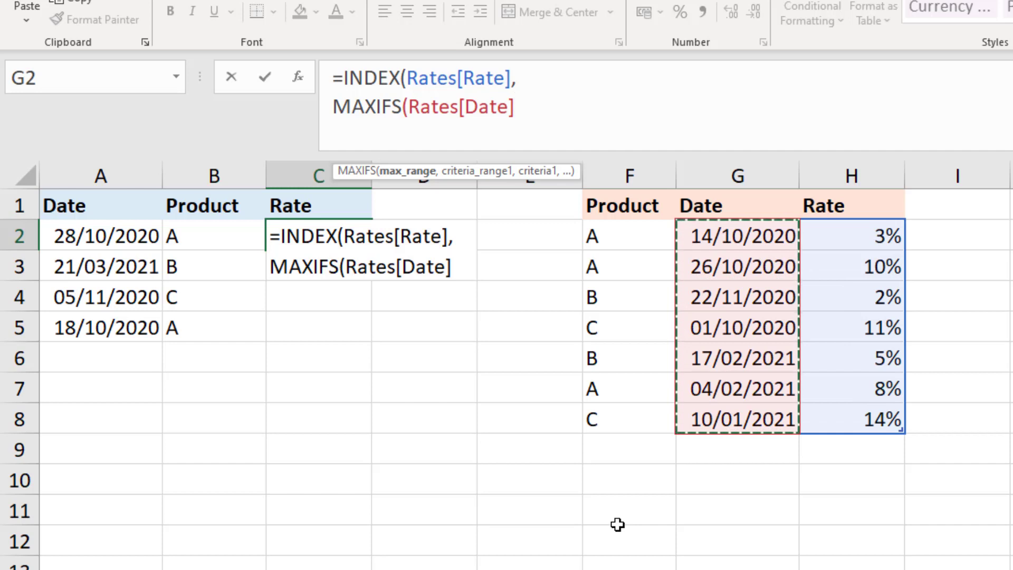
text(,)
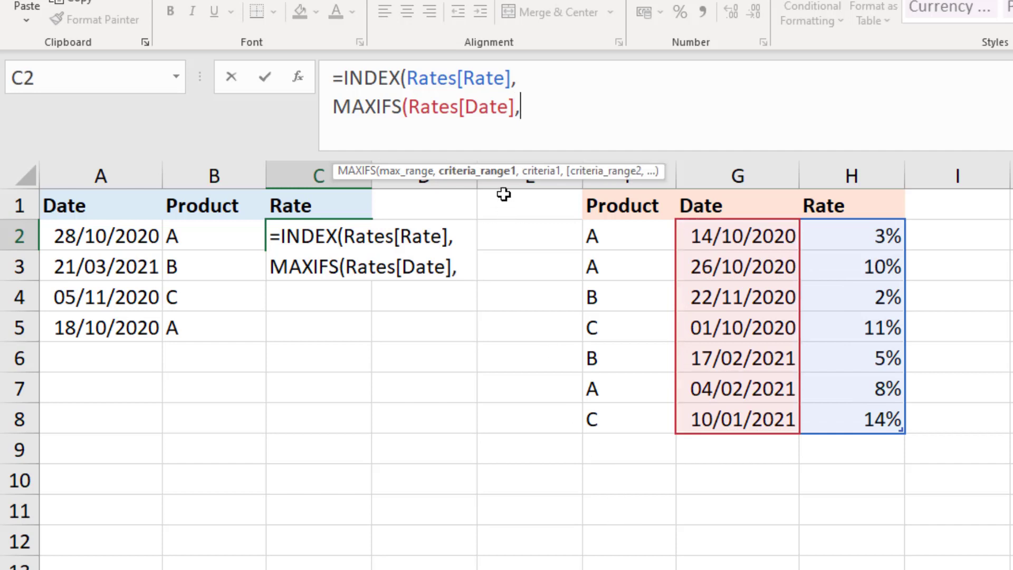
- Add the MAXIFS criterion Rates Date "<="&A2
drag(716, 235, 715, 415)
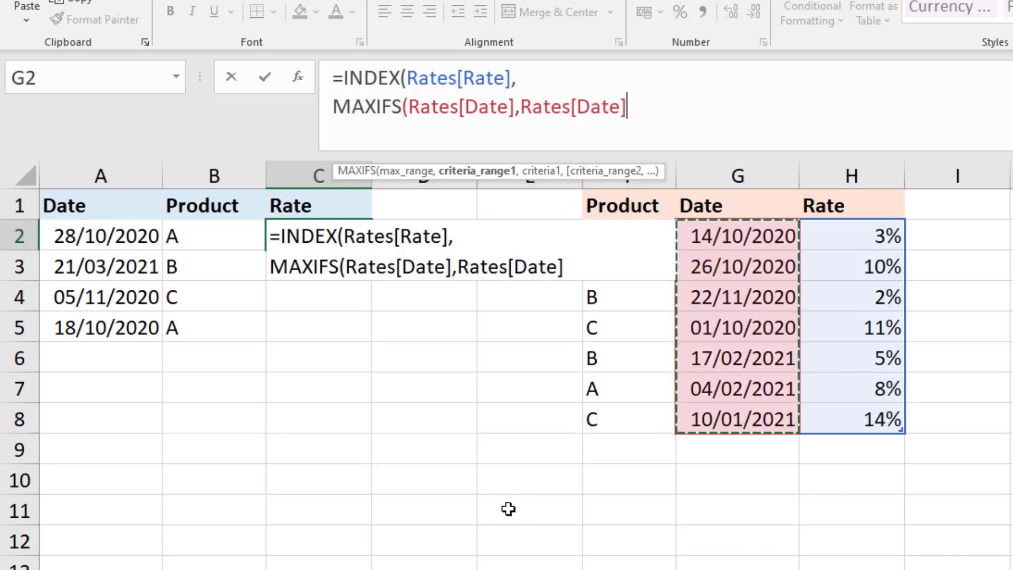
text(,)
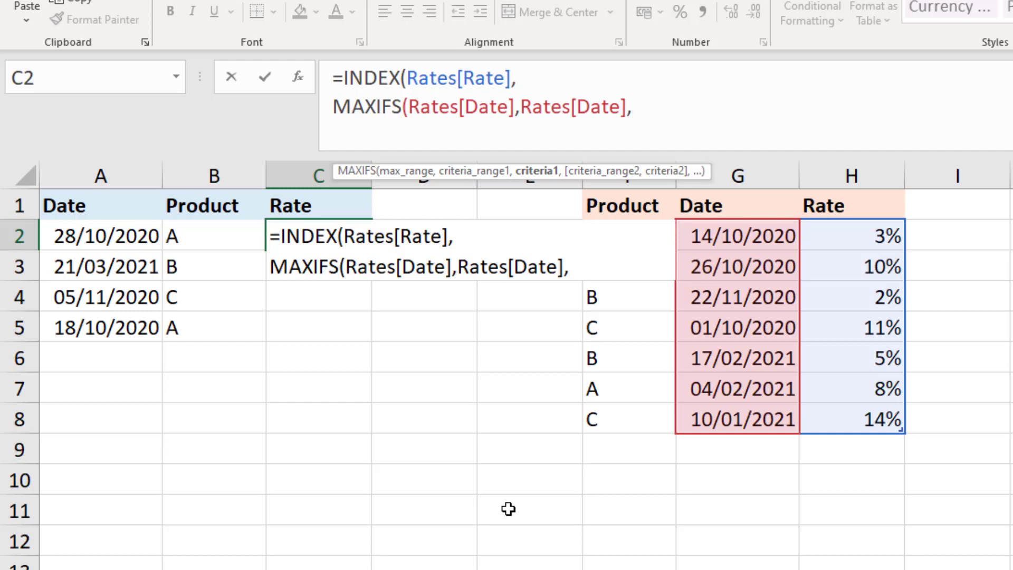
text("<"&)
click(112, 239)
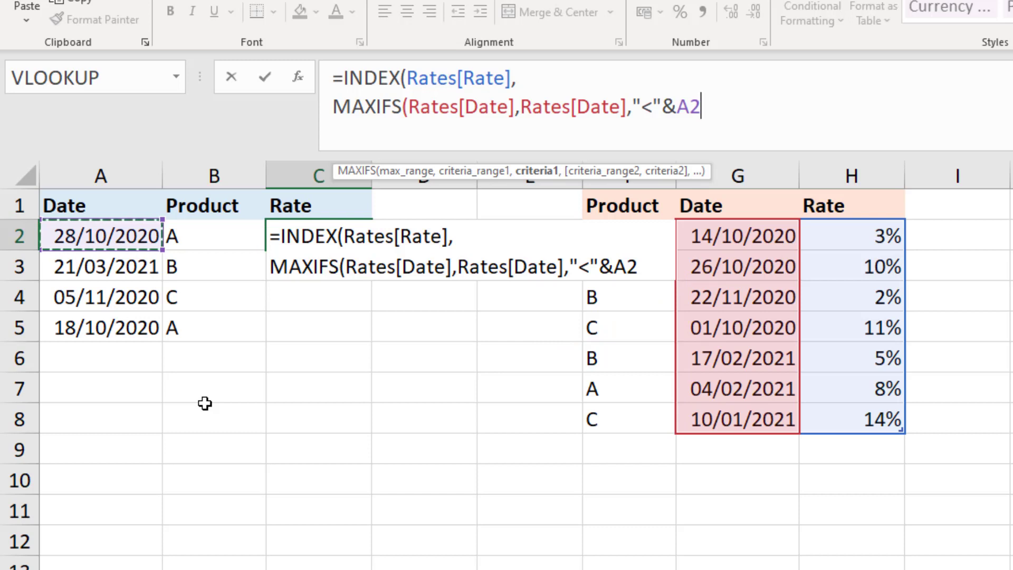
click(653, 107)
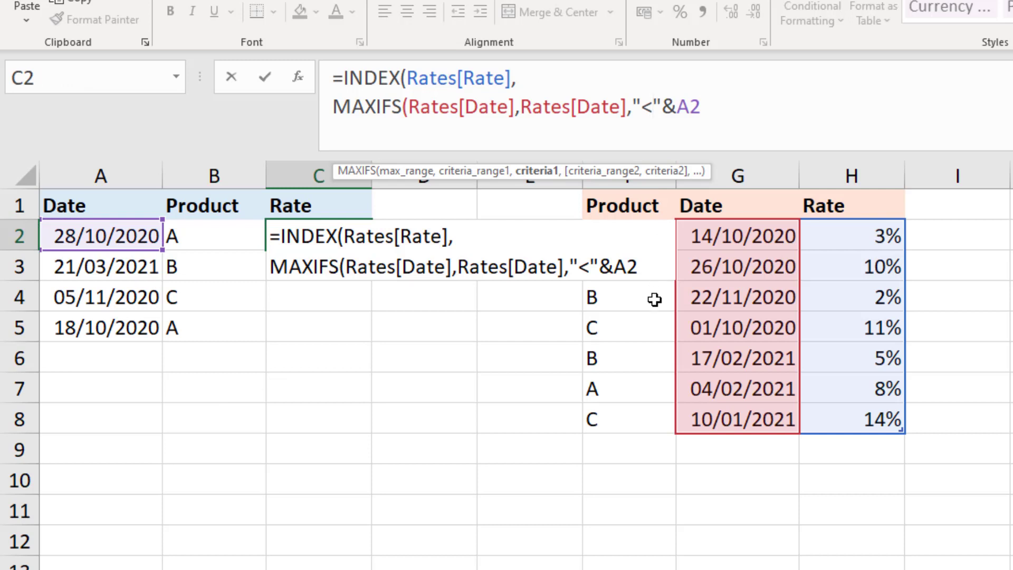
text(=)
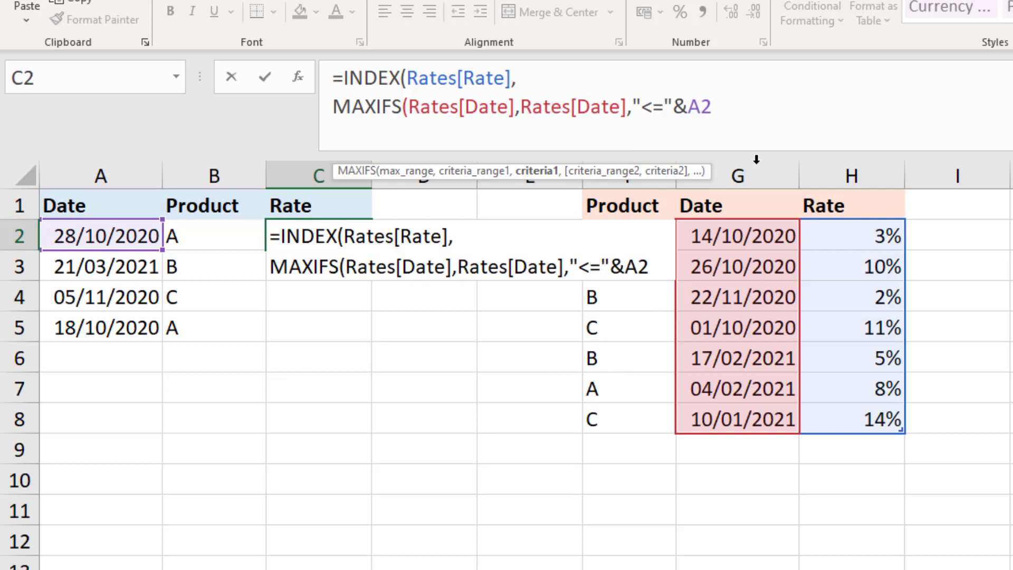
click(746, 108)
- Add a MAXIFS condition matching Rates[Product] to B2, then close the MAXIFS
text(,)
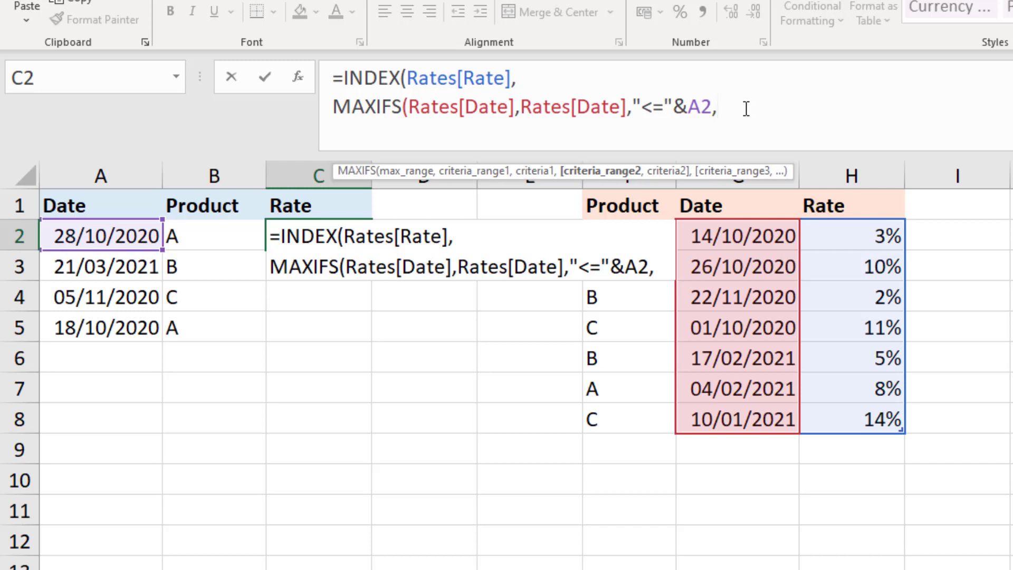
click(635, 416)
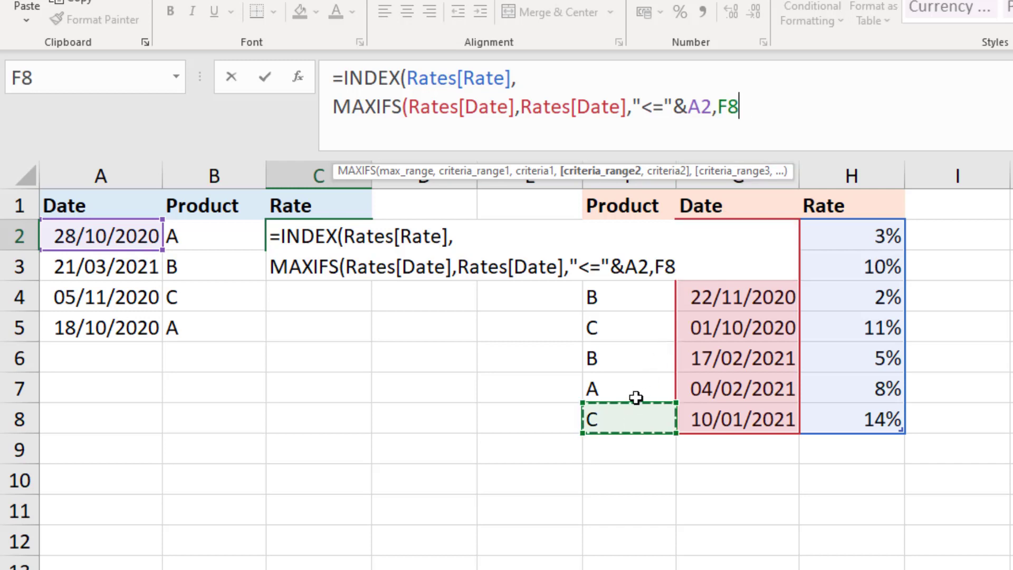
drag(635, 394, 639, 235)
text(,)
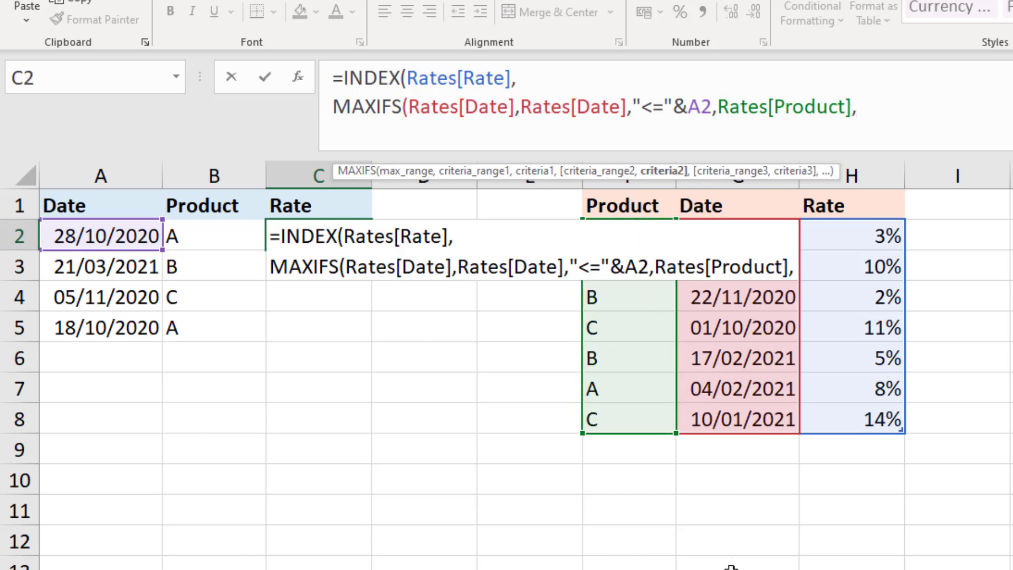
click(229, 235)
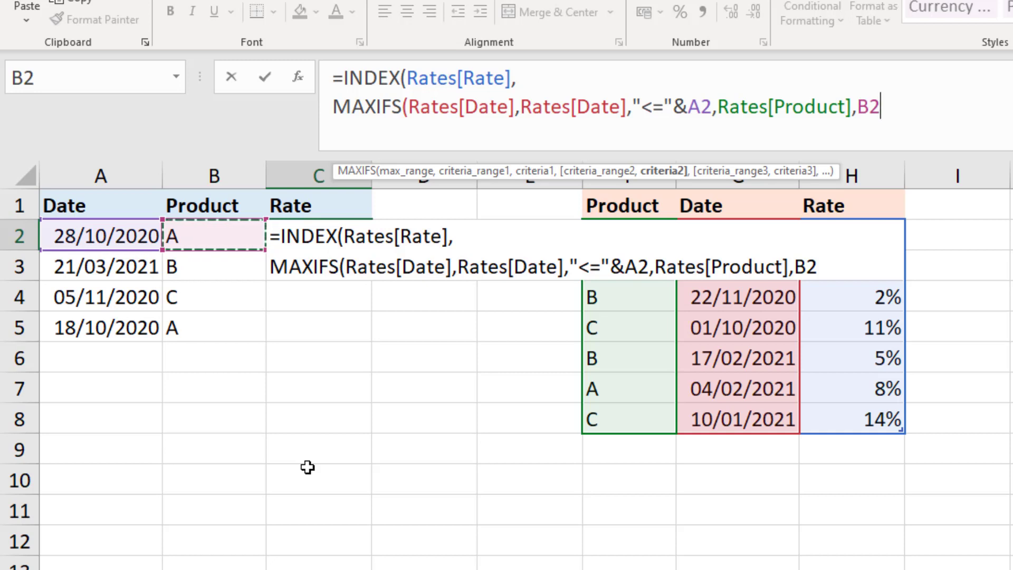
text())
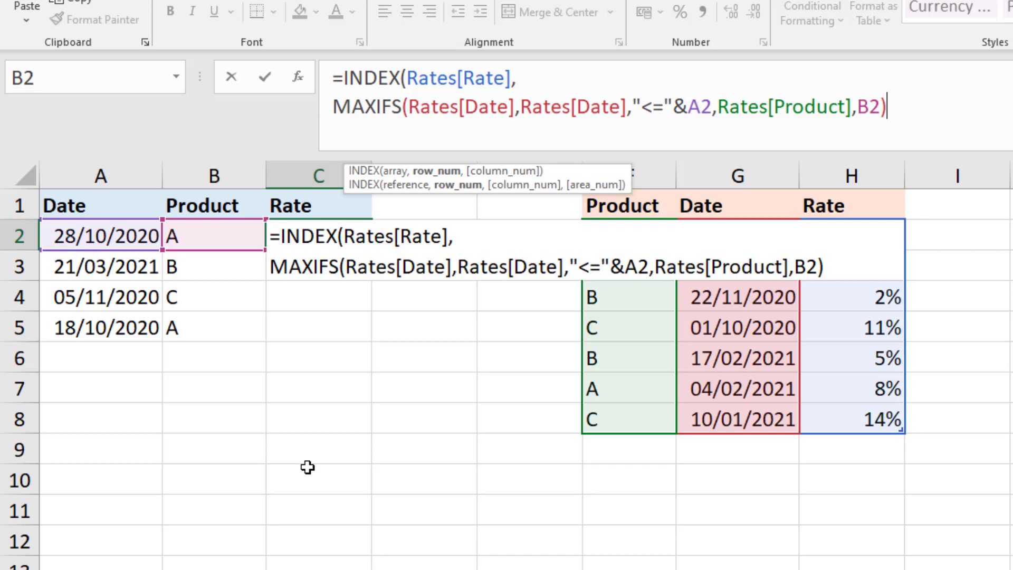
- Wrap MAXIFS in an exact MATCH against the Rates dates and close INDEX, returning 10% in C2
click(333, 107)
text(match()
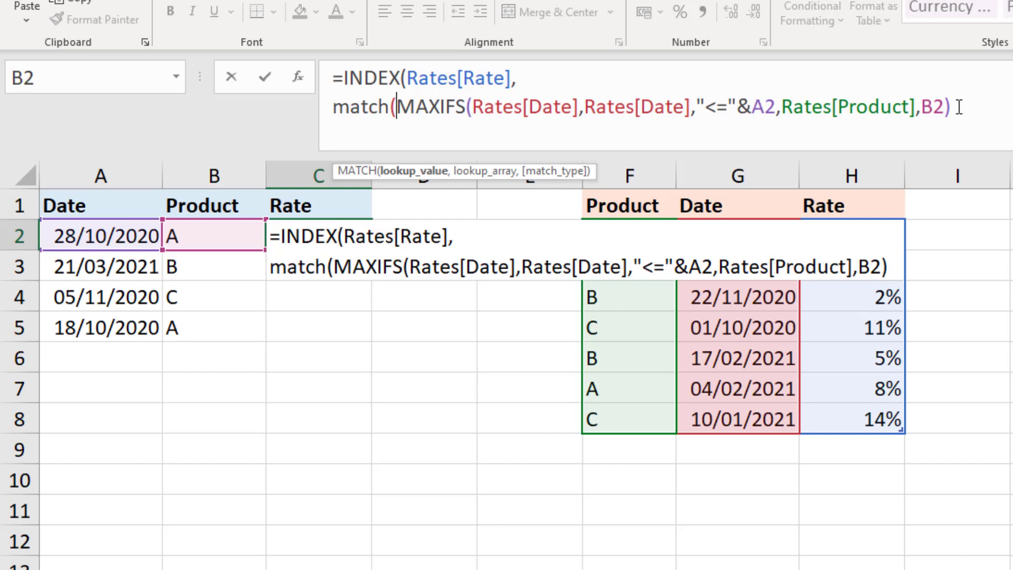
text(,)
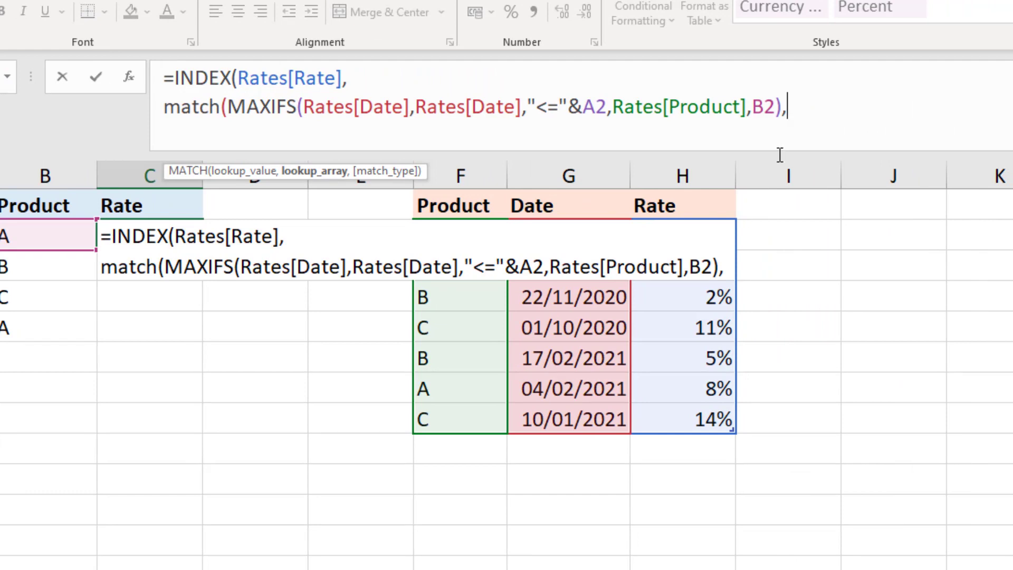
drag(604, 420, 594, 262)
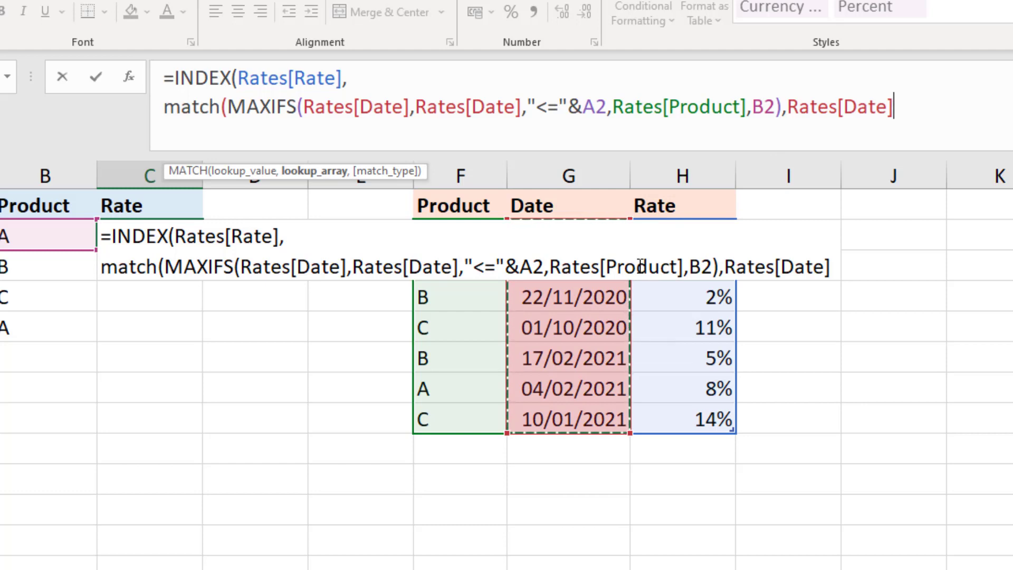
text(,0)
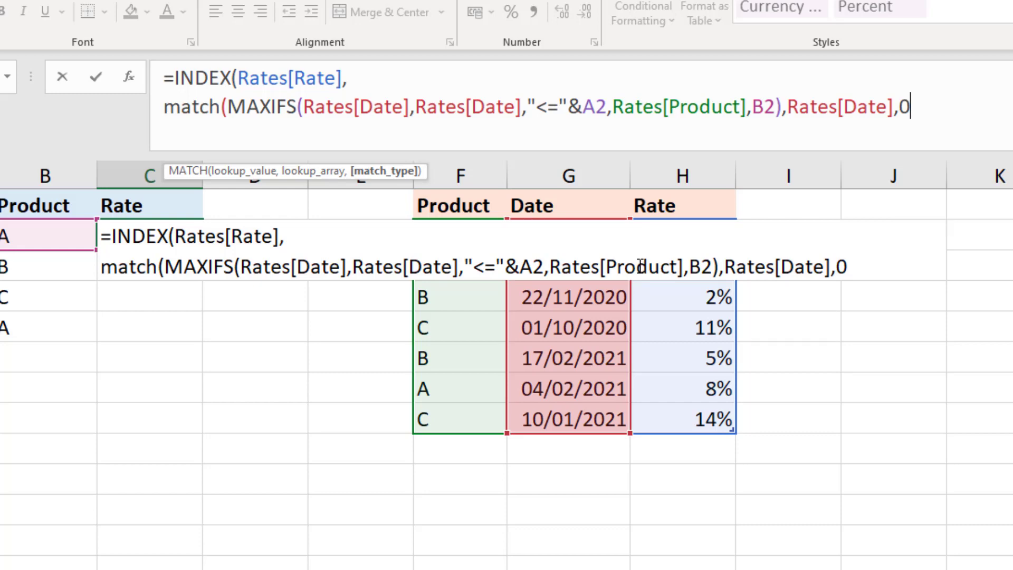
text()))
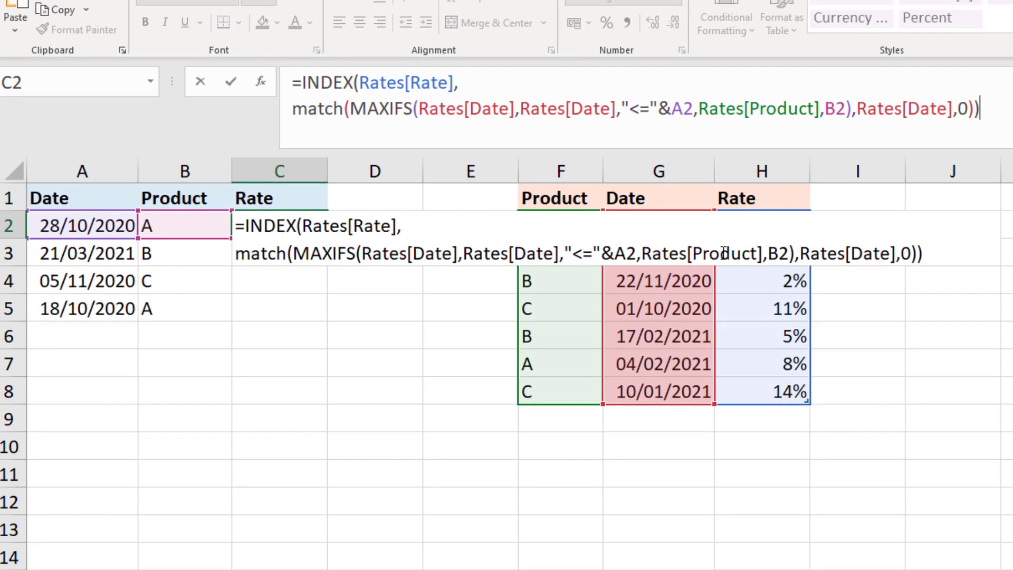
key(Return)
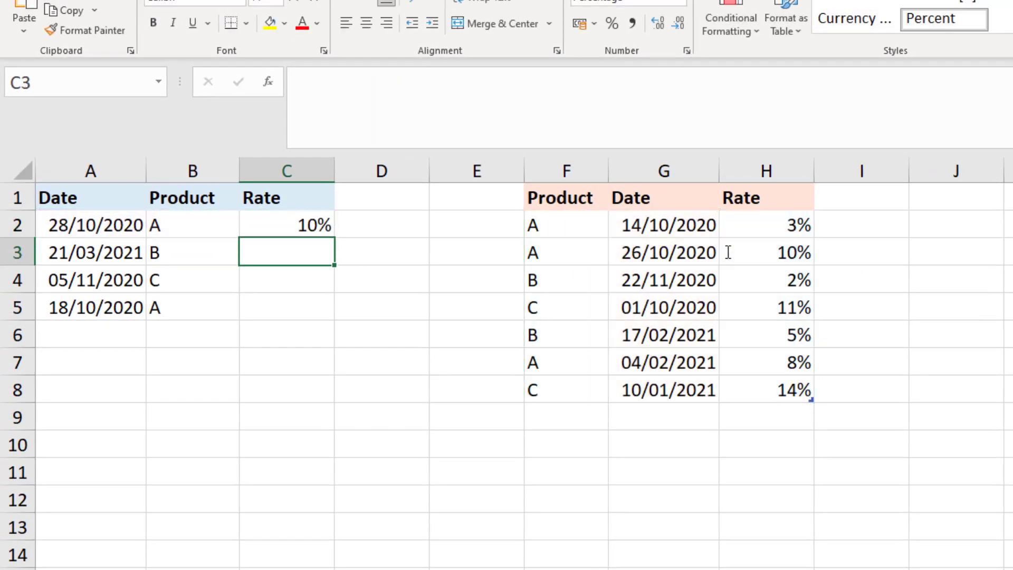
- Fill the C2 rate formula down to C5, giving 10%, 5%, 11% and 3%
click(329, 232)
double_click(334, 238)
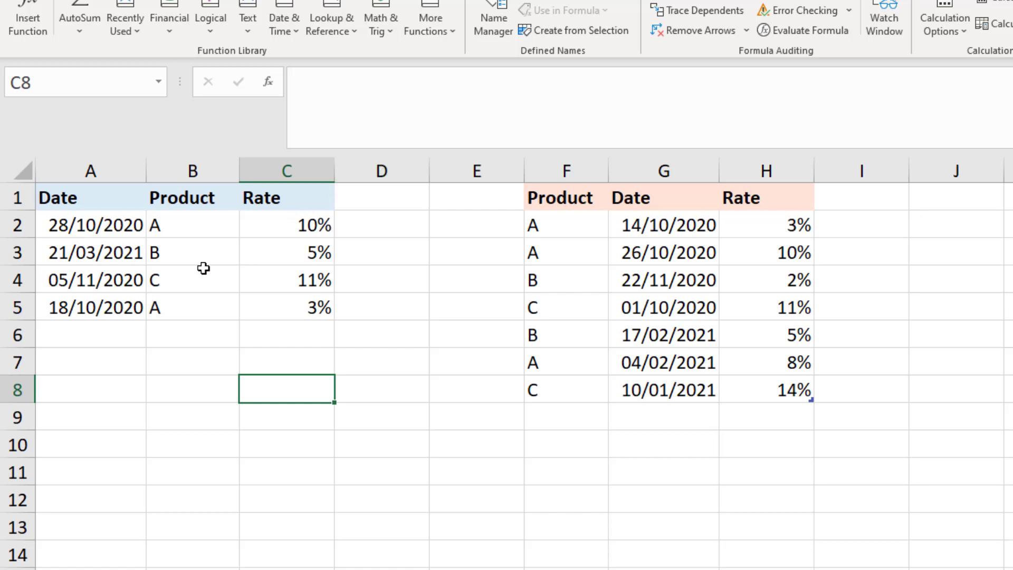
- Change A3's date from 21/03/2021 to 29/10/2020
click(124, 258)
drag(310, 84, 343, 82)
text(9/10)
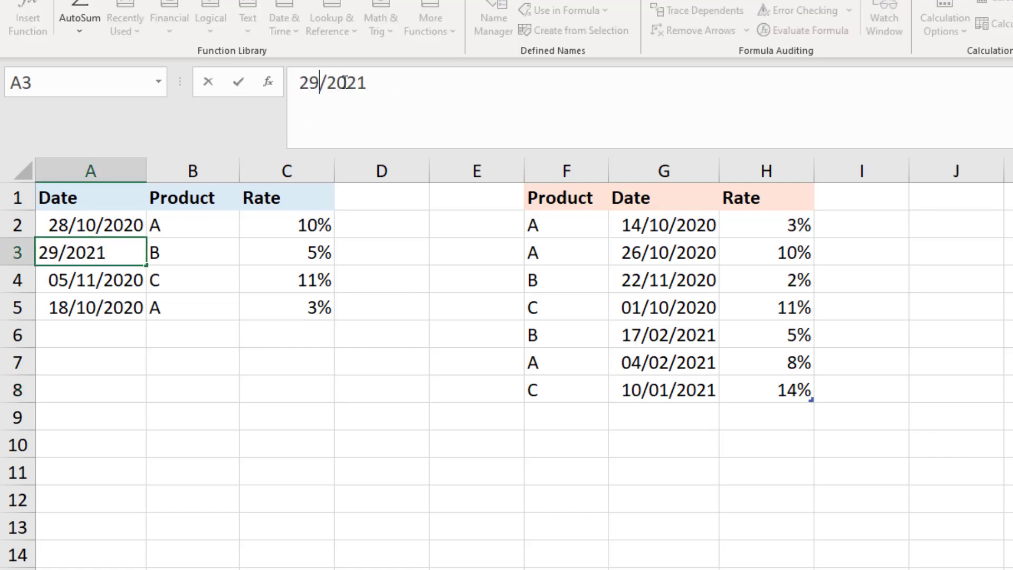
key(Right)
key(Right)
key(Right)
key(Right)
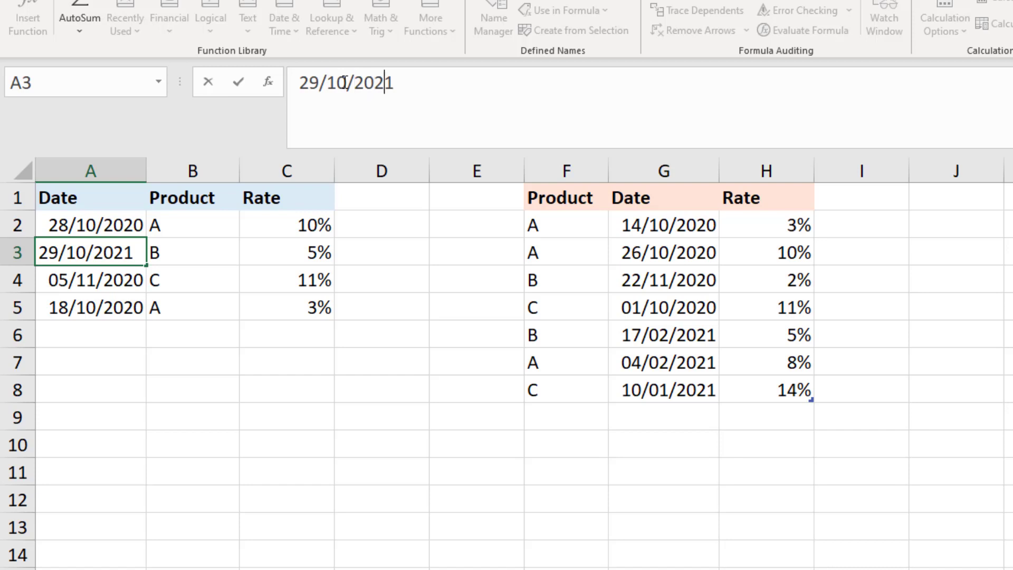
key(Delete)
text(0)
key(Return)
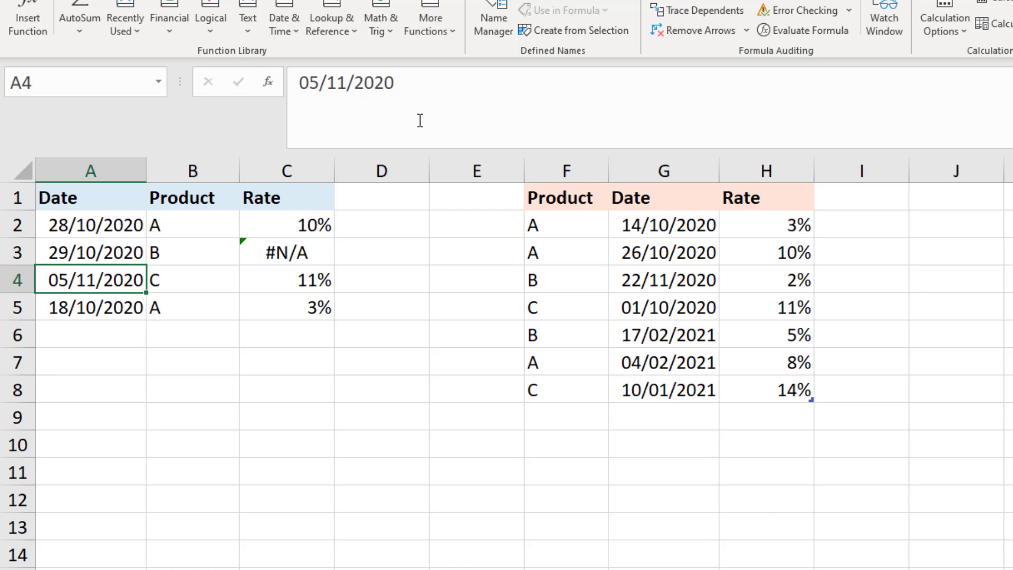
- Change product B's rate date in G4 to 26/10/2020, so C3 now returns 10%
click(645, 286)
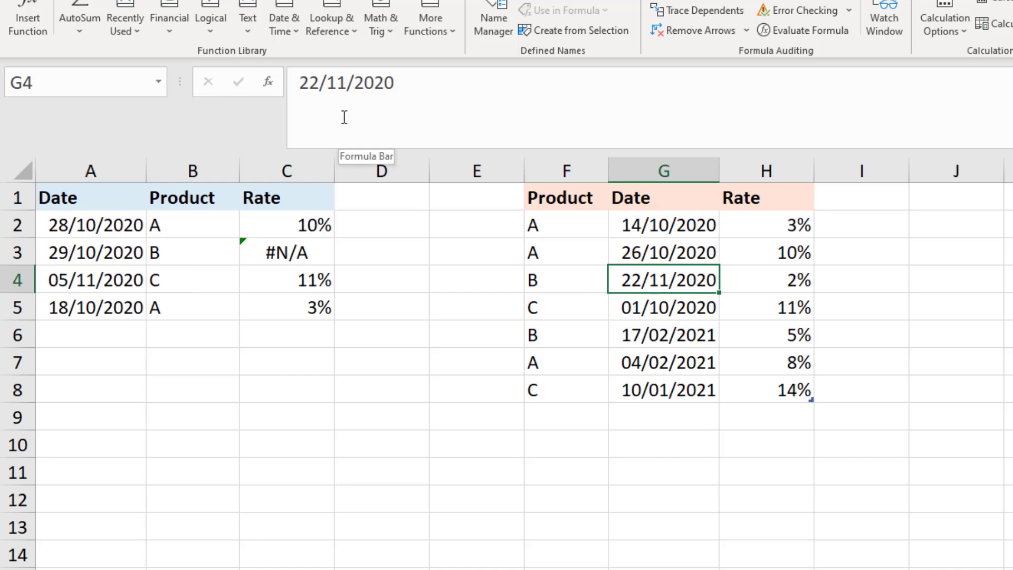
click(313, 85)
drag(310, 85, 347, 85)
text(6/1)
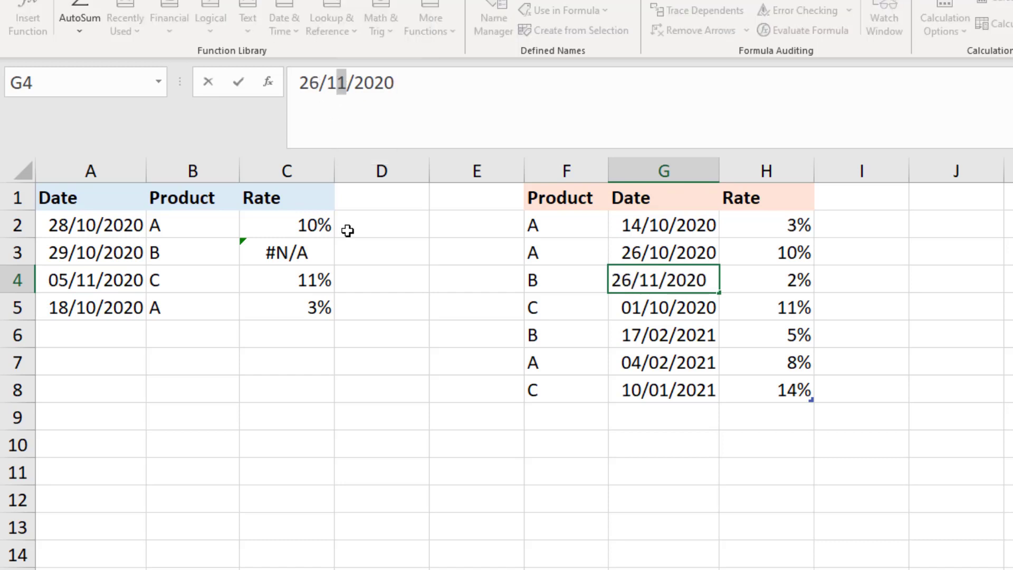
text(0)
key(Return)
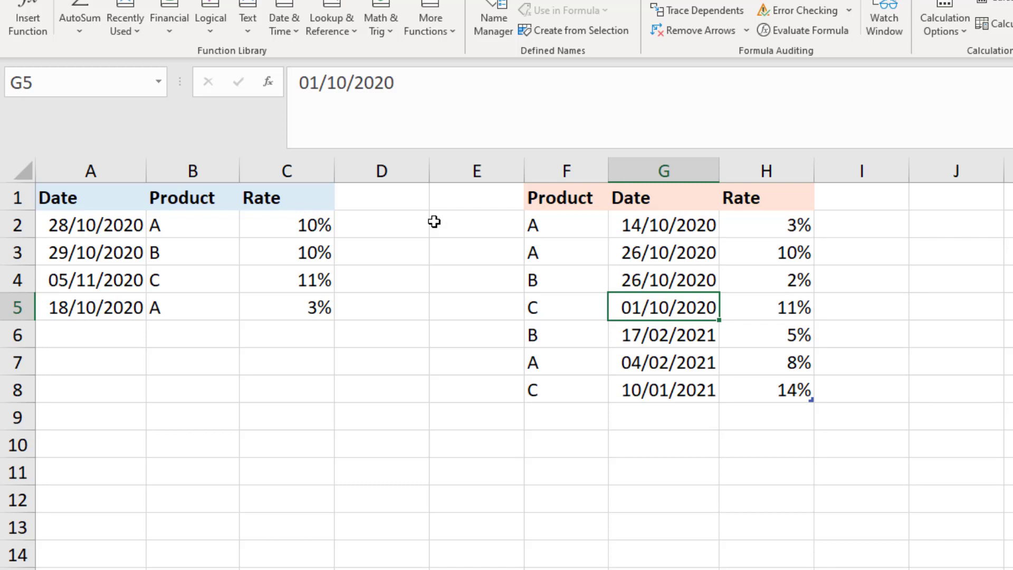
- In C2's formula, append &B2 to the MAXIFS lookup value
click(308, 231)
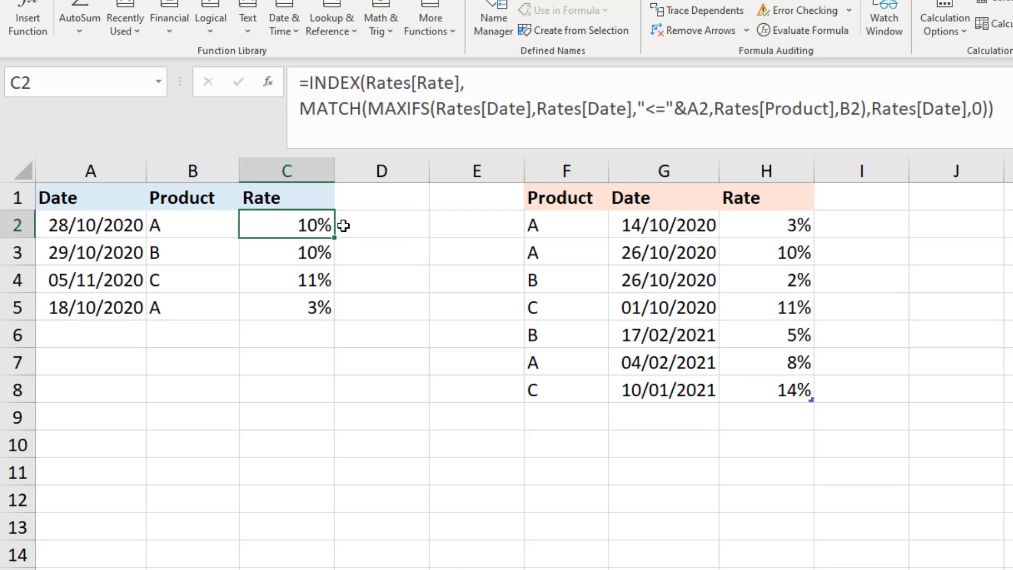
click(368, 110)
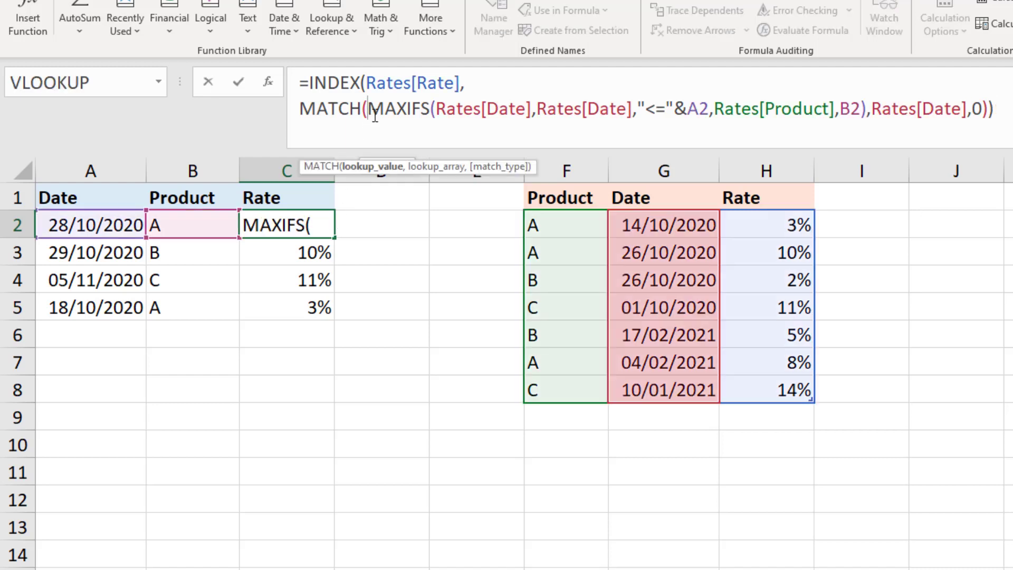
key(alt+Return)
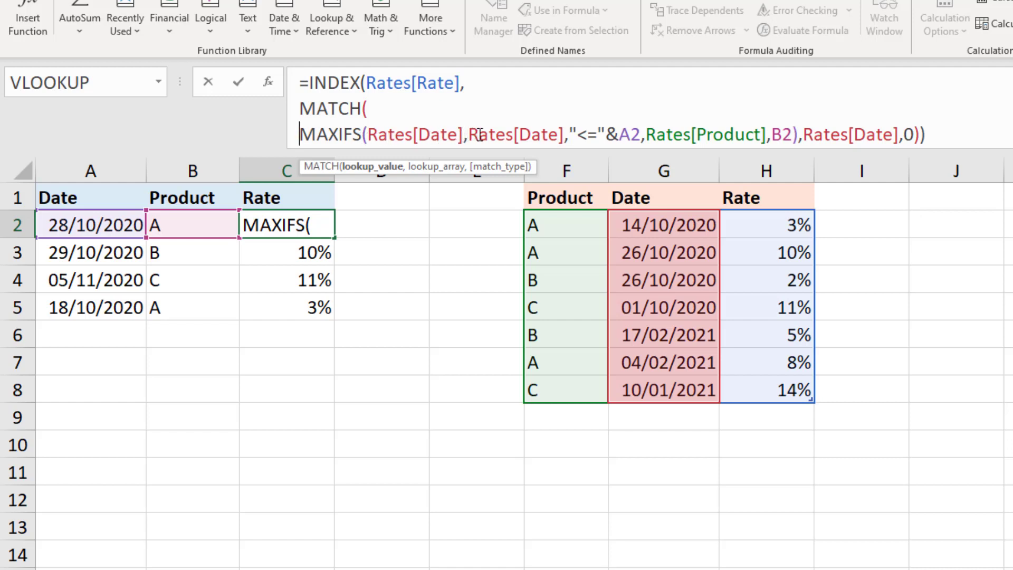
click(799, 135)
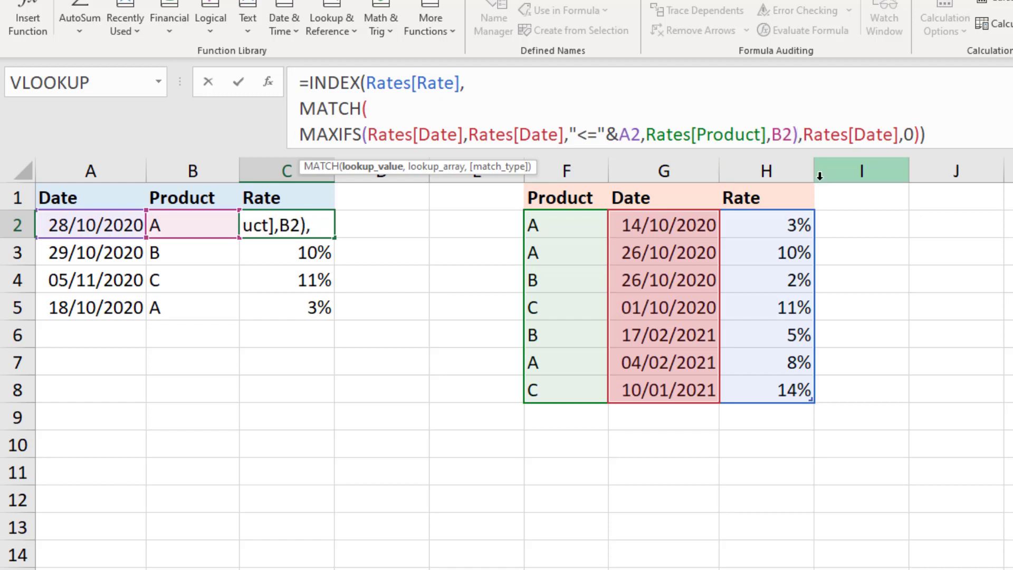
text(&)
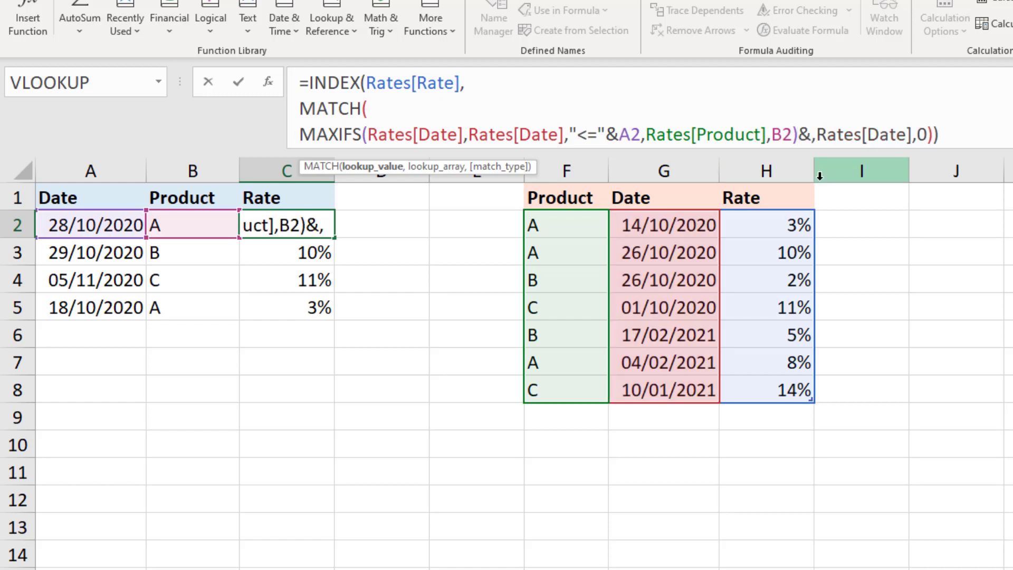
click(220, 221)
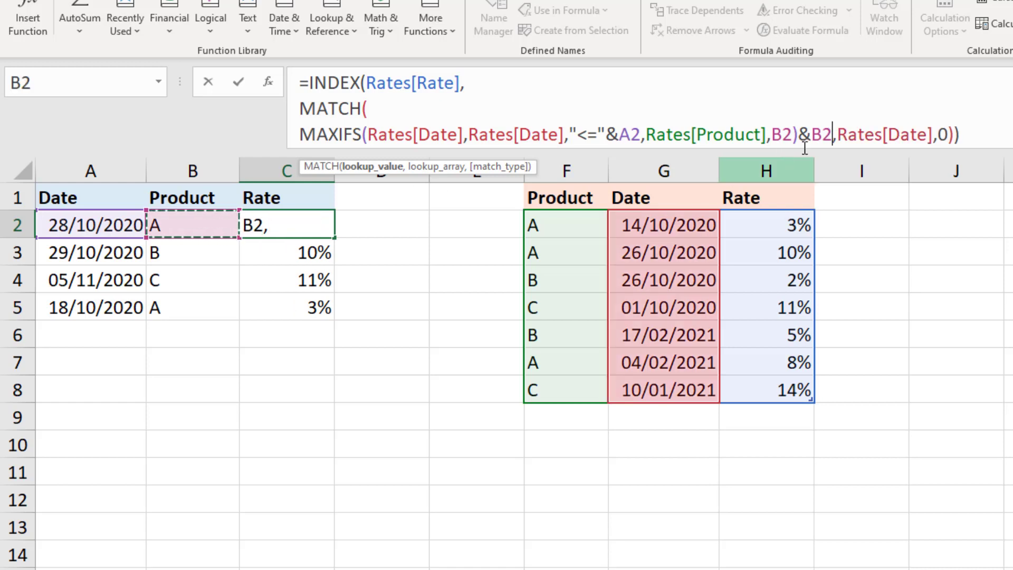
- Join &Rates[Product] onto the Rates[Date] lookup array and confirm the formula
click(845, 139)
key(alt+Return)
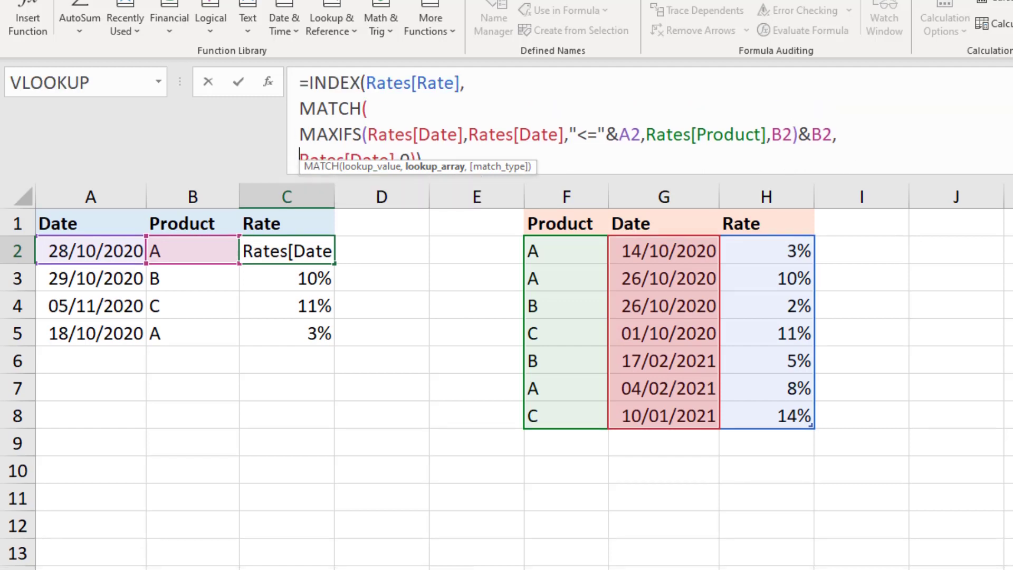
click(397, 161)
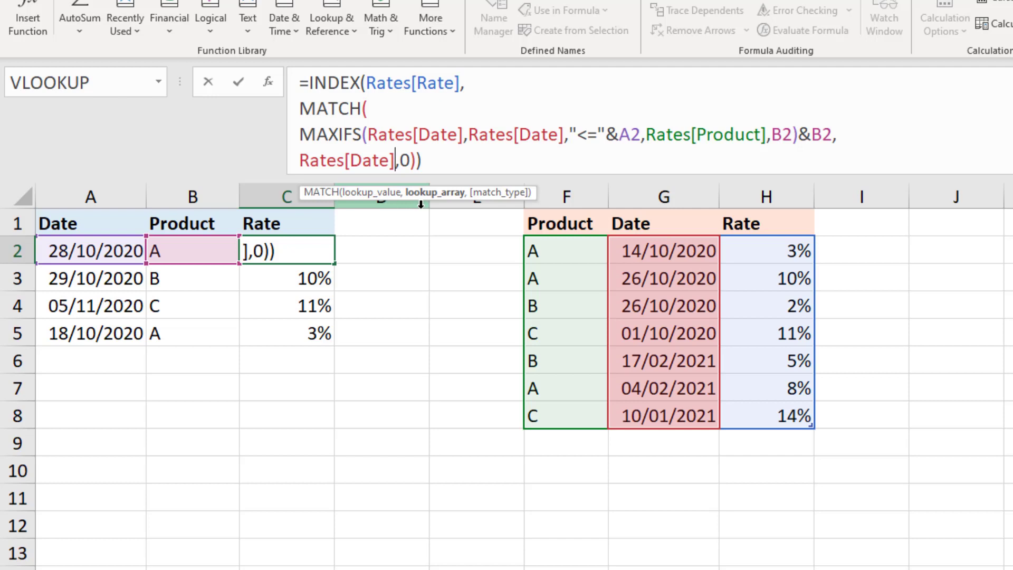
text(&)
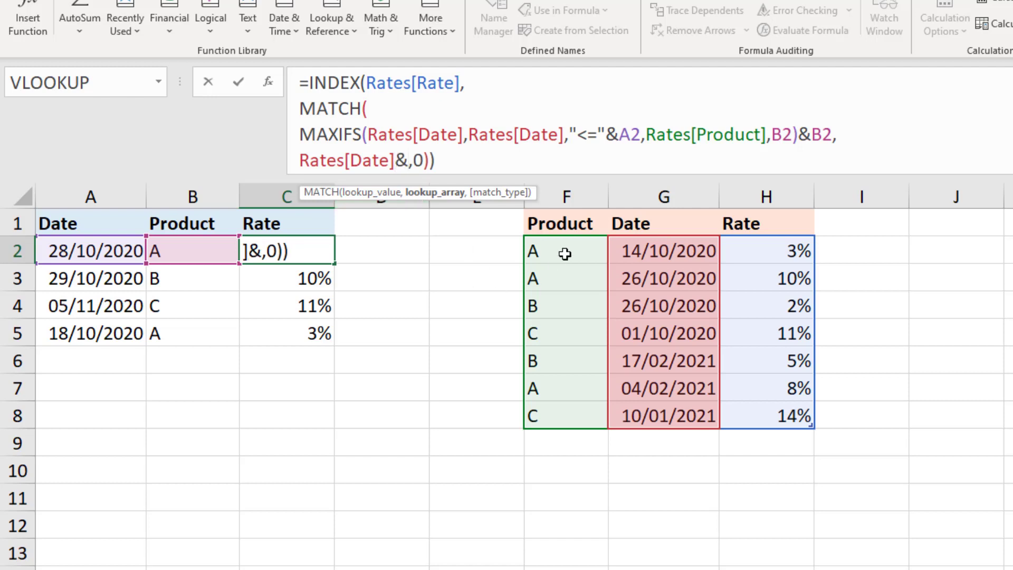
drag(565, 254, 556, 402)
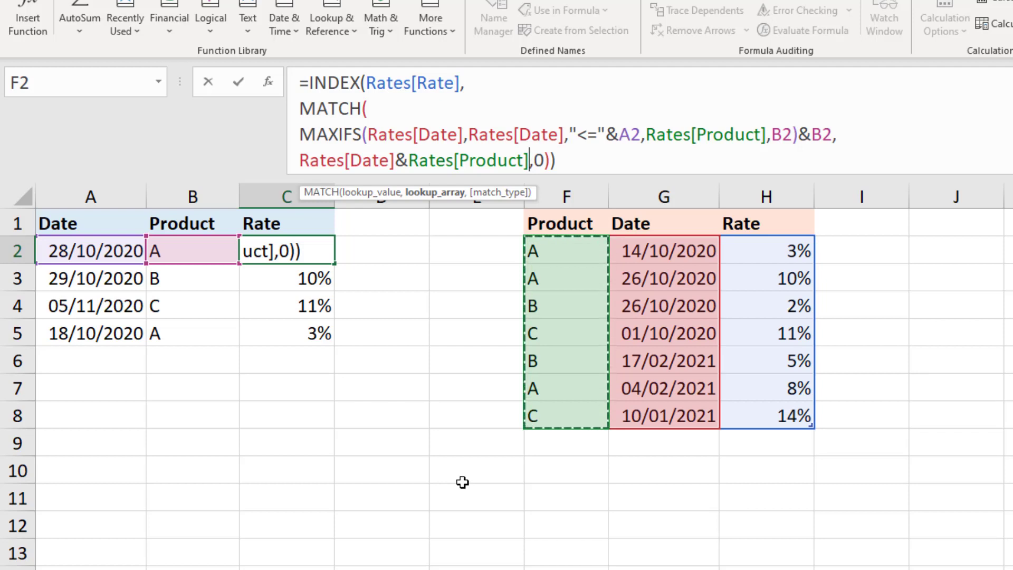
key(Return)
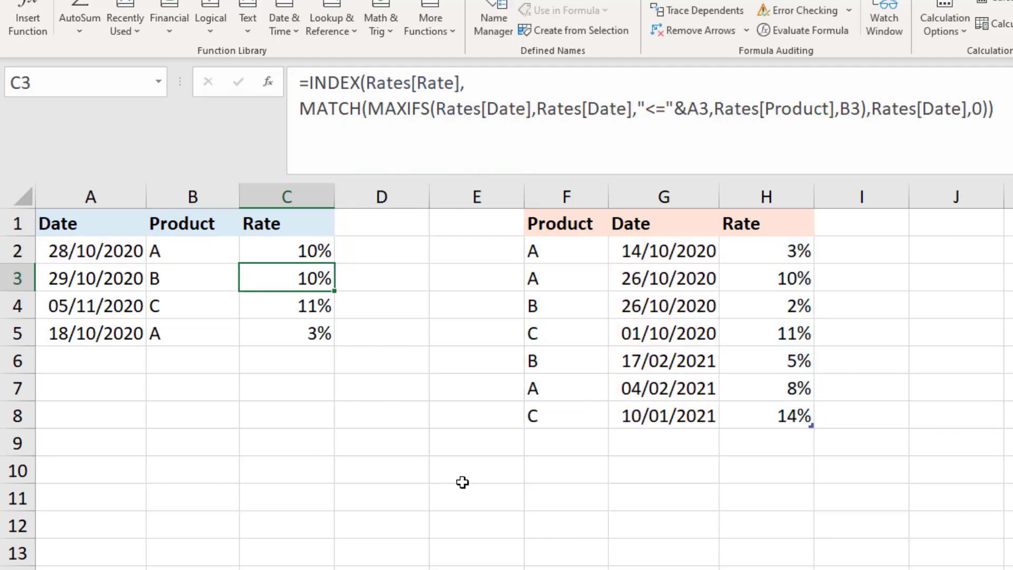
- Fill the revised date-and-product MATCH formula from C2 through C5, so C3 returns product B's 2%
click(325, 250)
drag(334, 263, 331, 343)
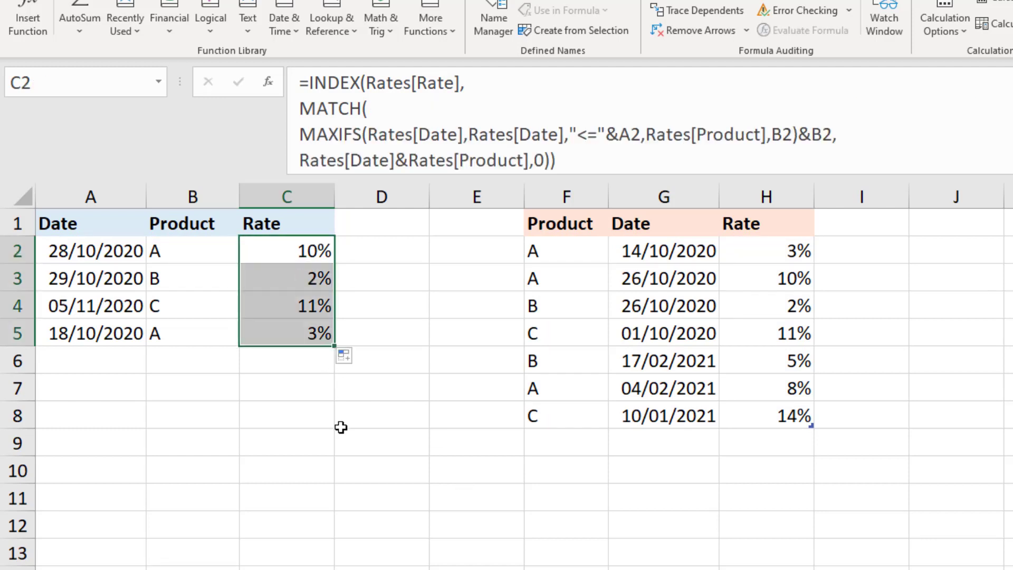
click(365, 475)
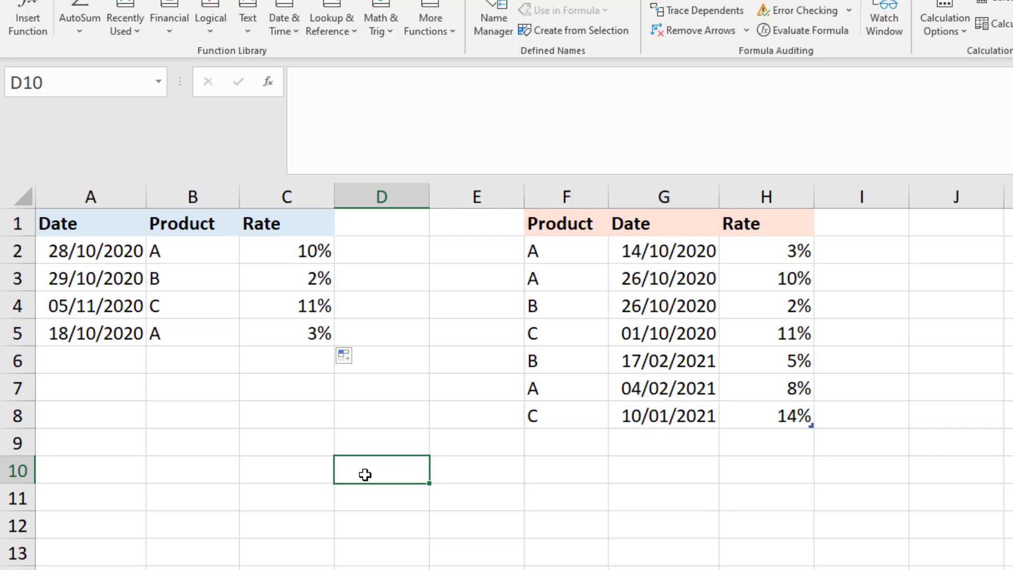
click(326, 254)
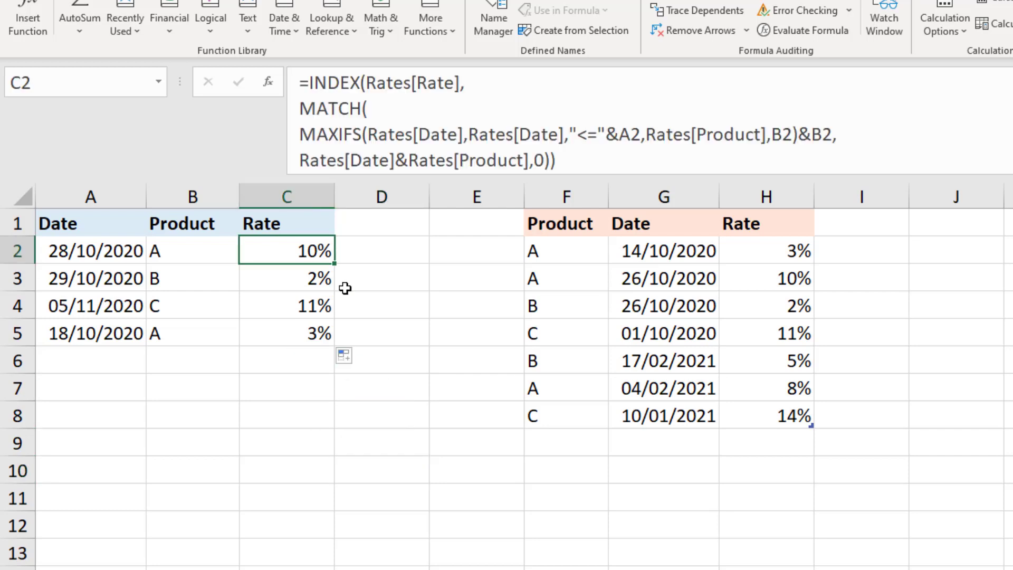